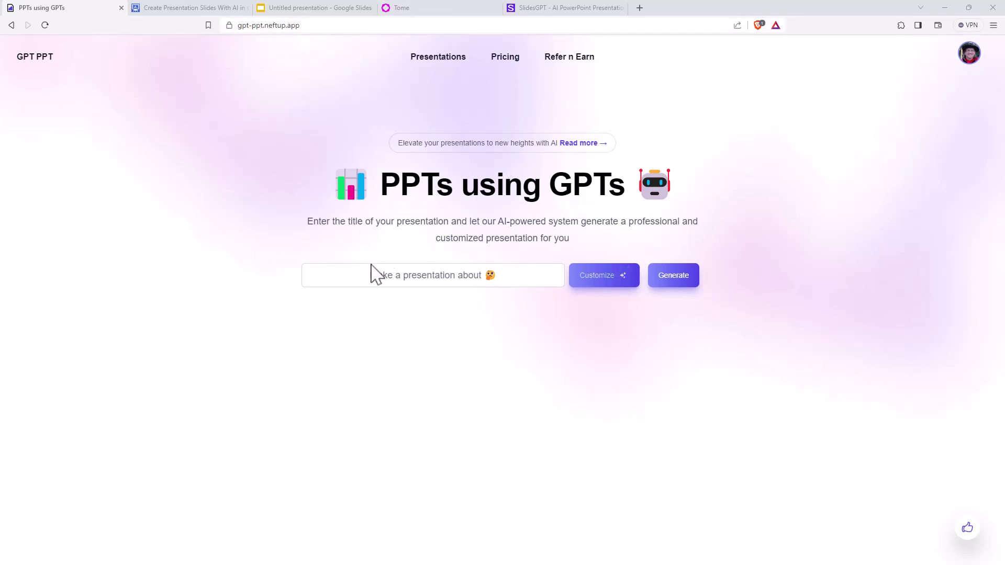
Paste 'autism in the workplace' into GPT PPT's 'Make a presentation about' field
click(427, 274)
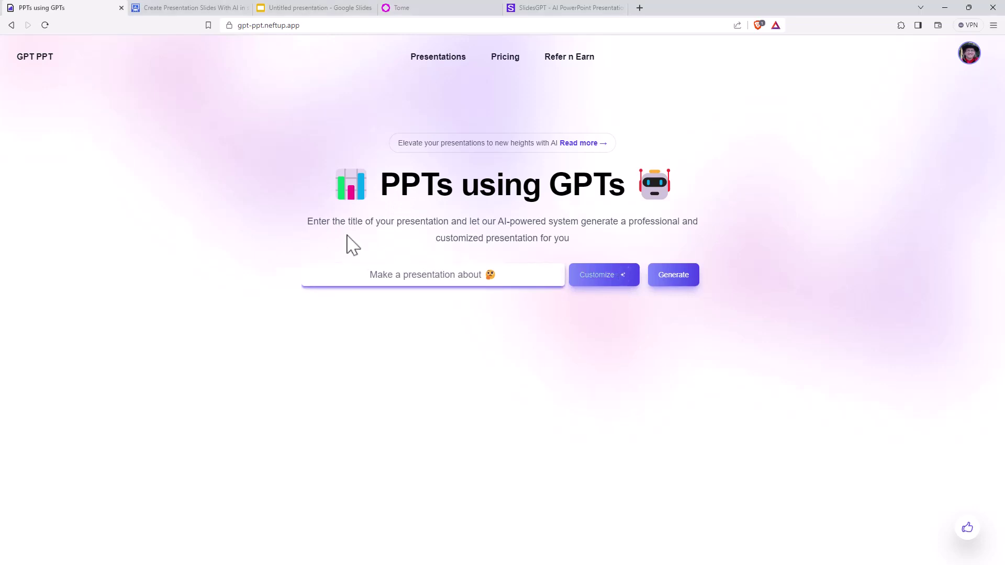
text(autism in the workplace)
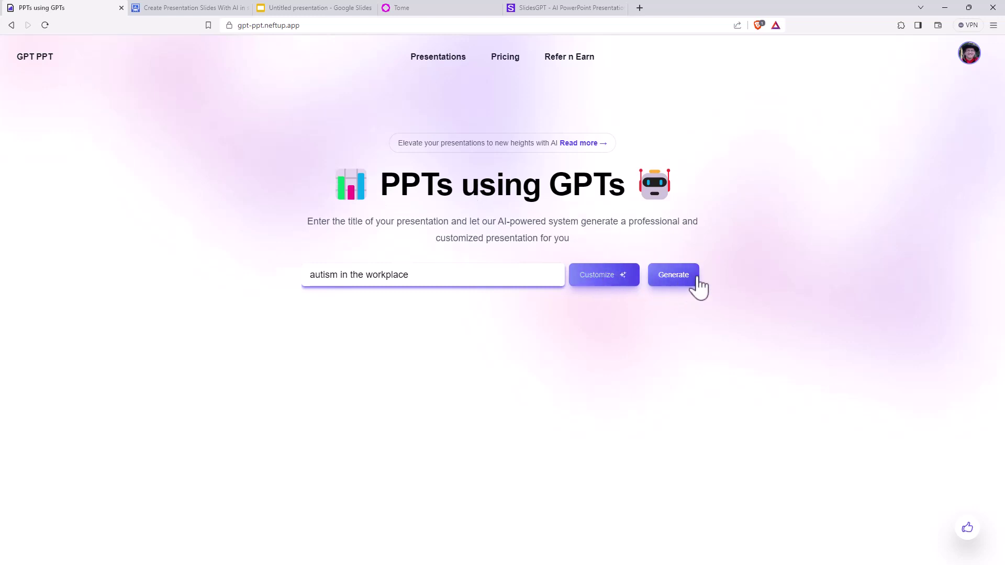
Enable 'Set Images as Background' in the Customize builder and generate the deck
click(601, 279)
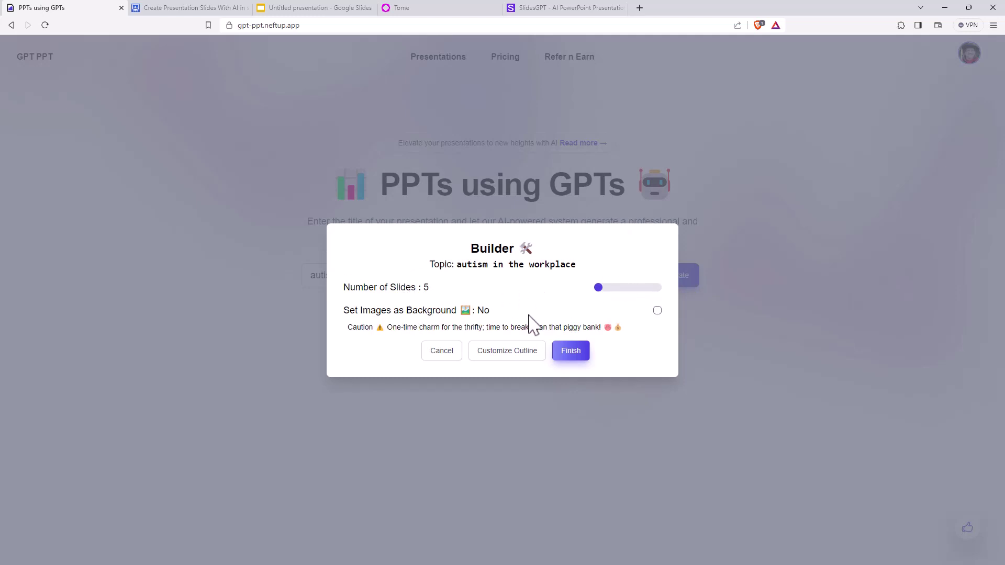
click(483, 309)
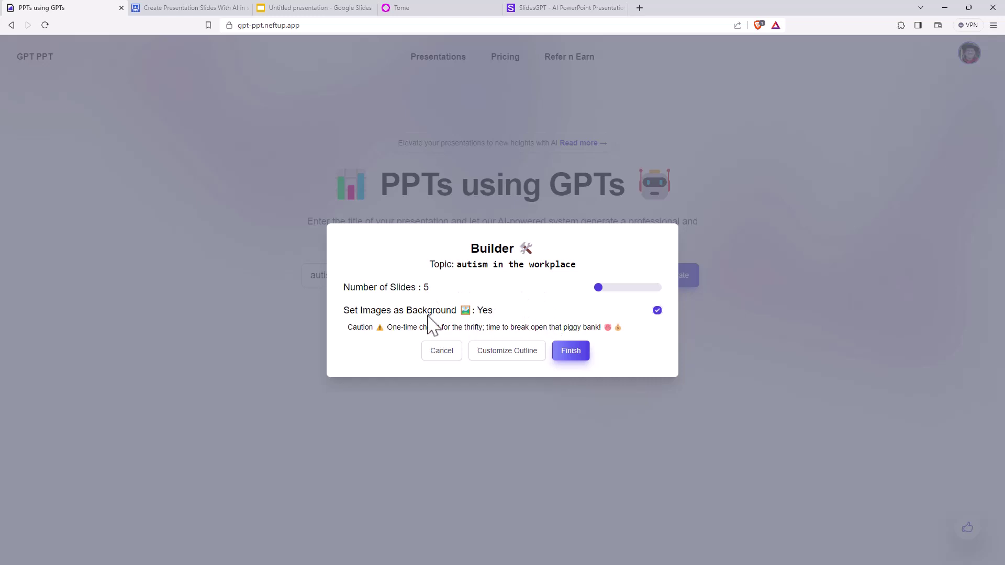
click(578, 354)
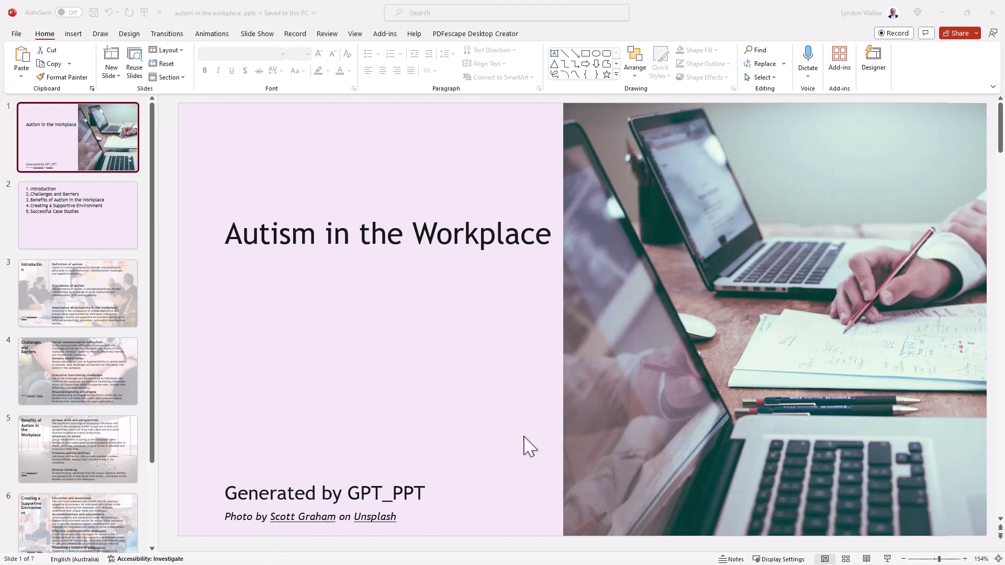
Browse the Introduction and Challenges and Barriers slides, ending on Benefits of Autism in the Workplace
scroll(329, 224, down, 1)
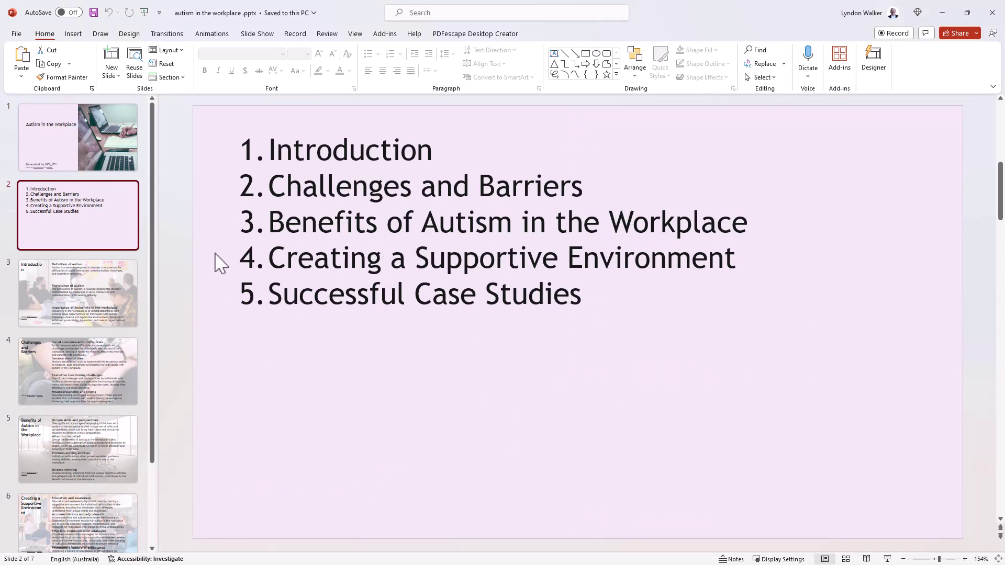
scroll(220, 263, down, 1)
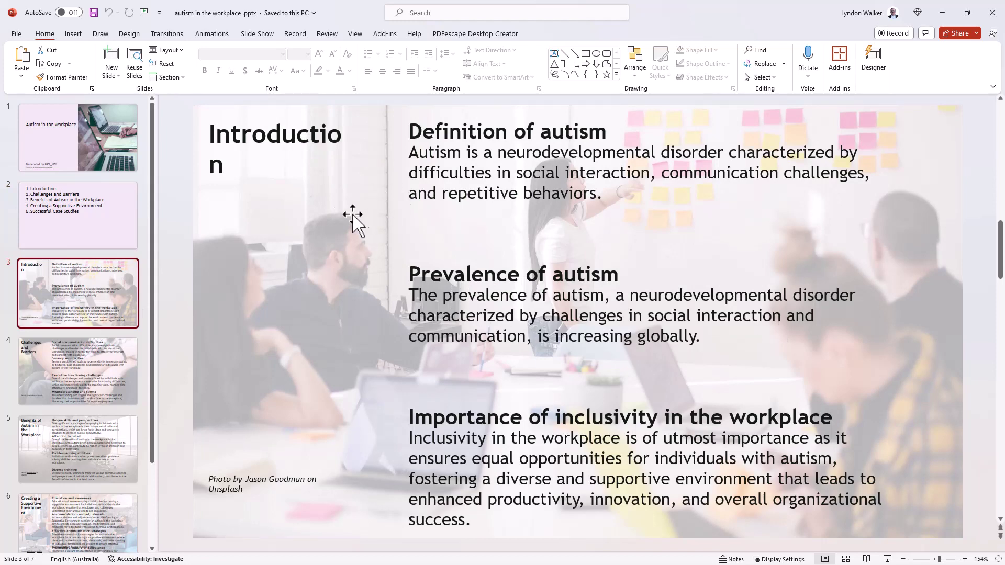
click(214, 164)
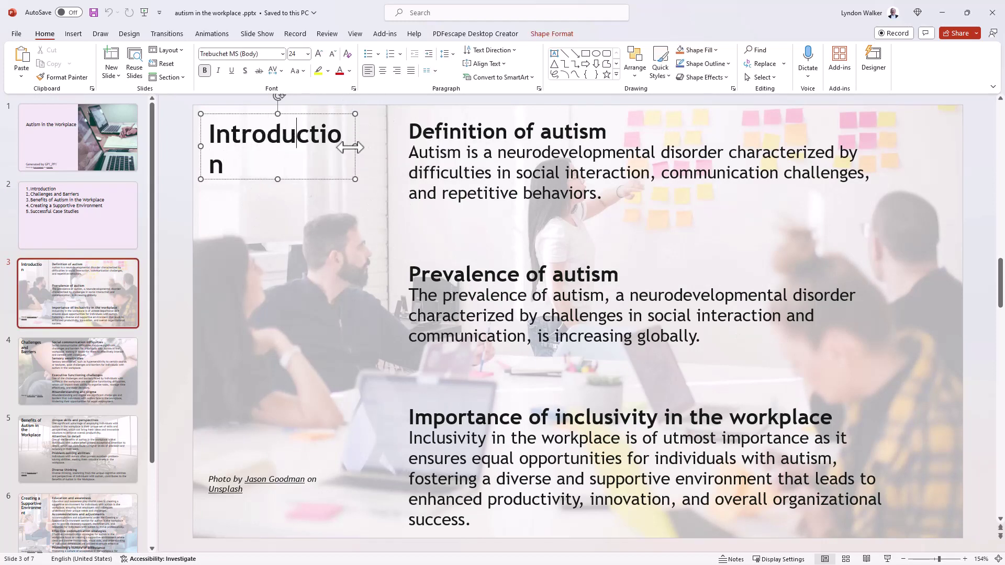
click(295, 135)
click(46, 364)
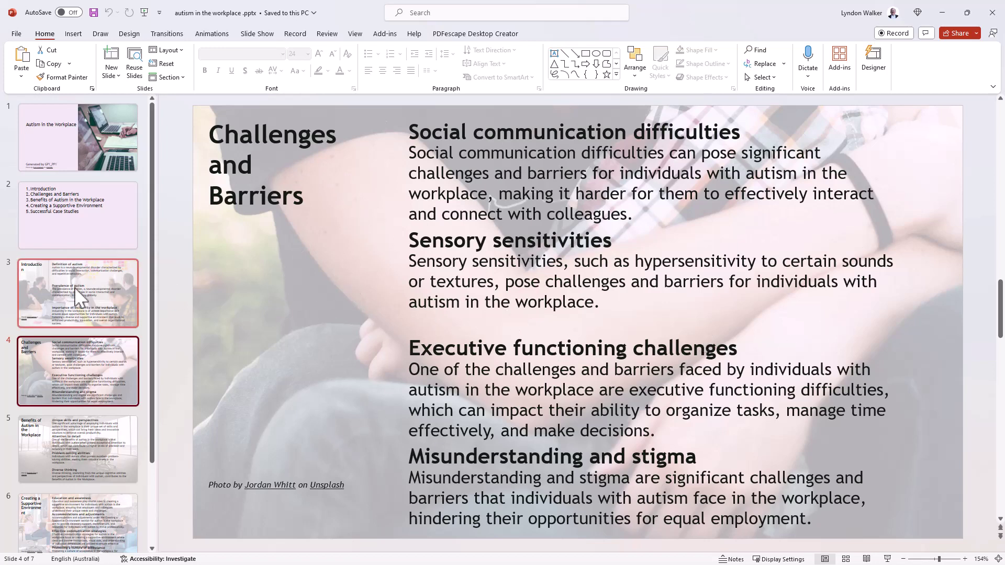
scroll(76, 292, down, 2)
click(68, 341)
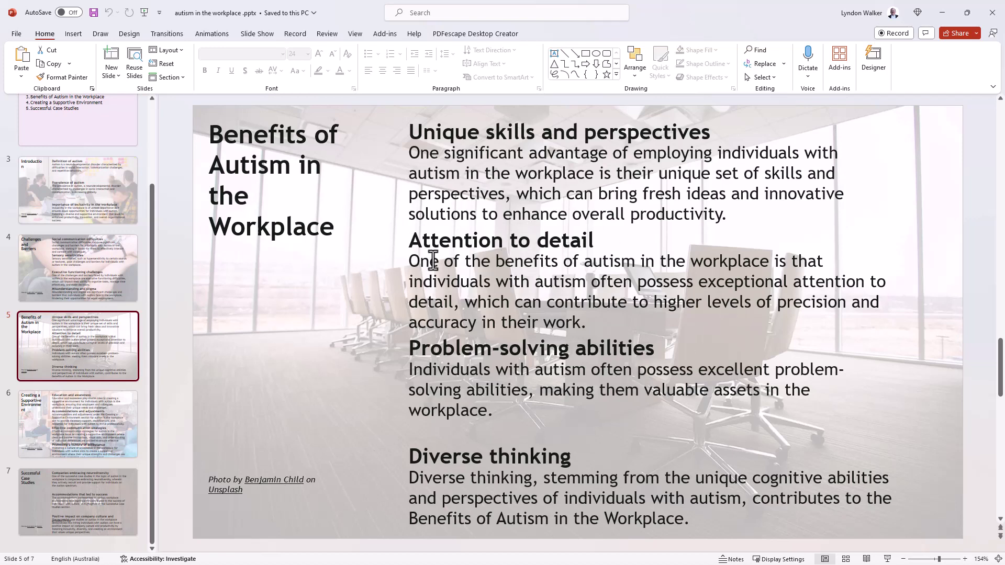
View the Creating a Supportive Environment slide's body text, then Successful Case Studies
click(78, 422)
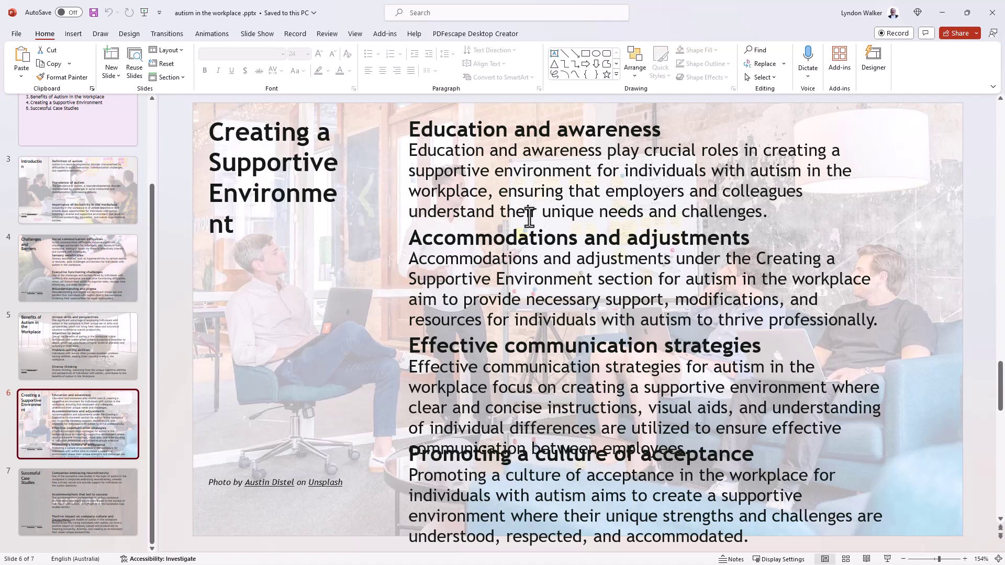
click(457, 414)
click(310, 265)
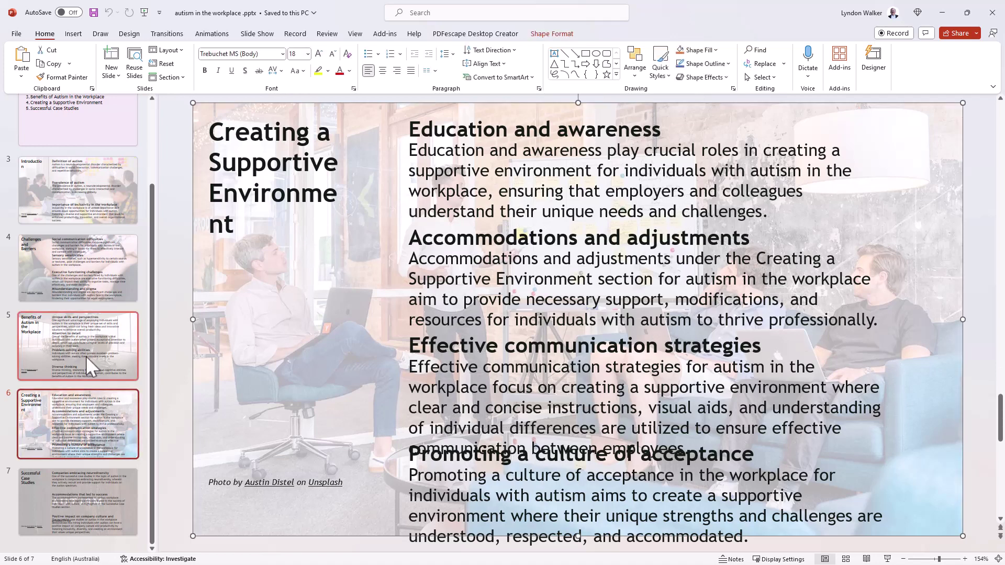
key(Page_Down)
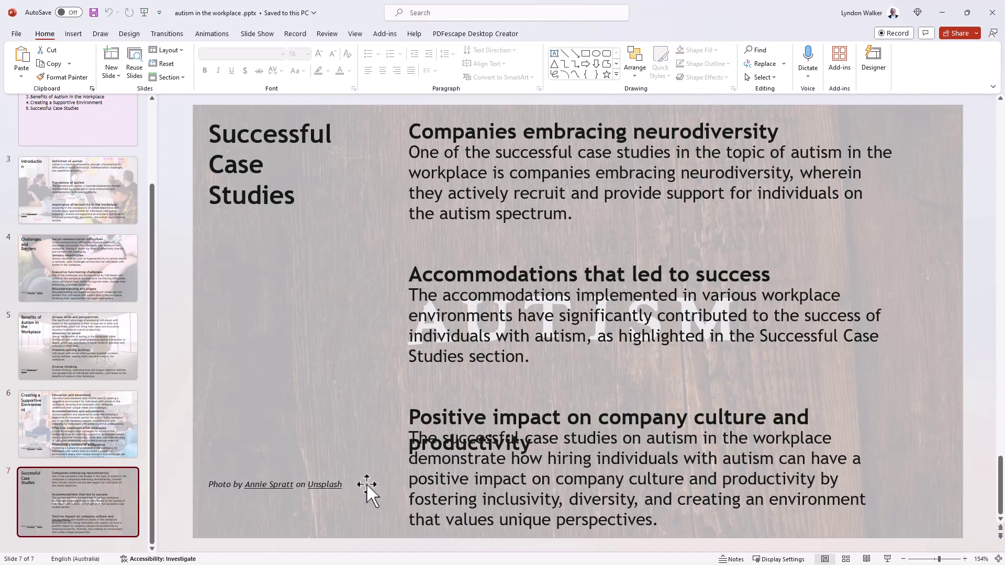
Return to the Introduction slide and select its title and body text boxes
scroll(99, 262, up, 3)
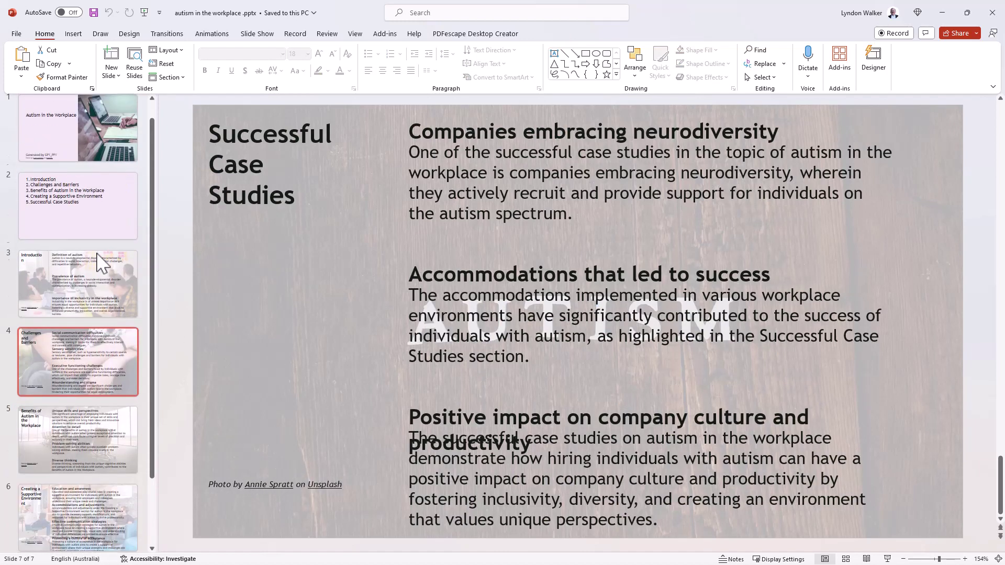
scroll(99, 262, up, 1)
click(57, 157)
click(53, 296)
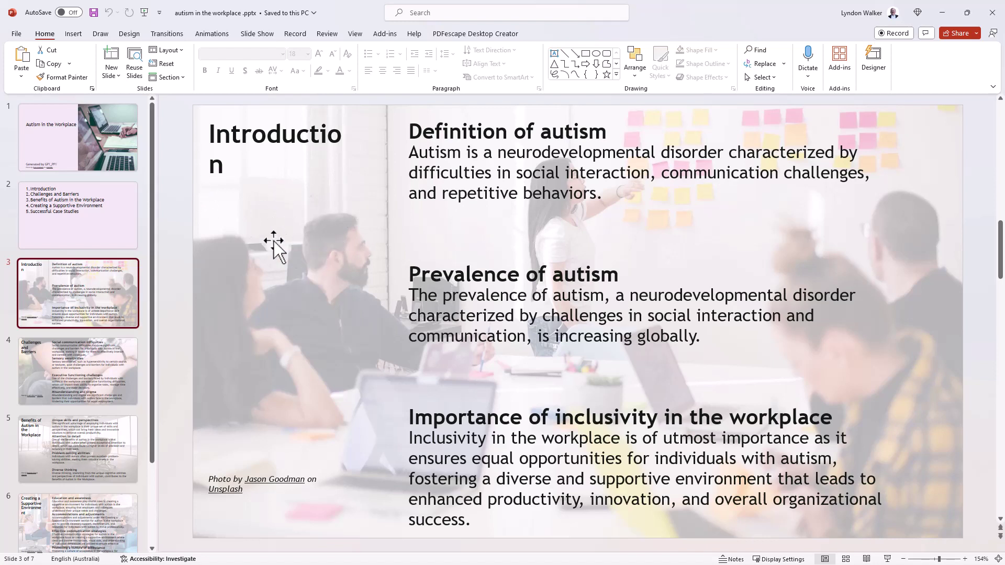
click(265, 161)
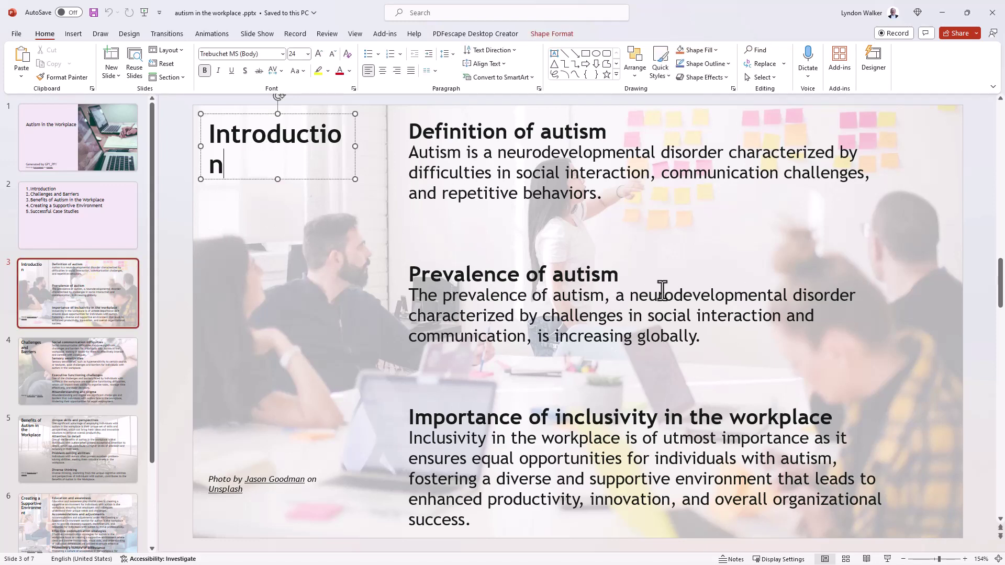
click(404, 250)
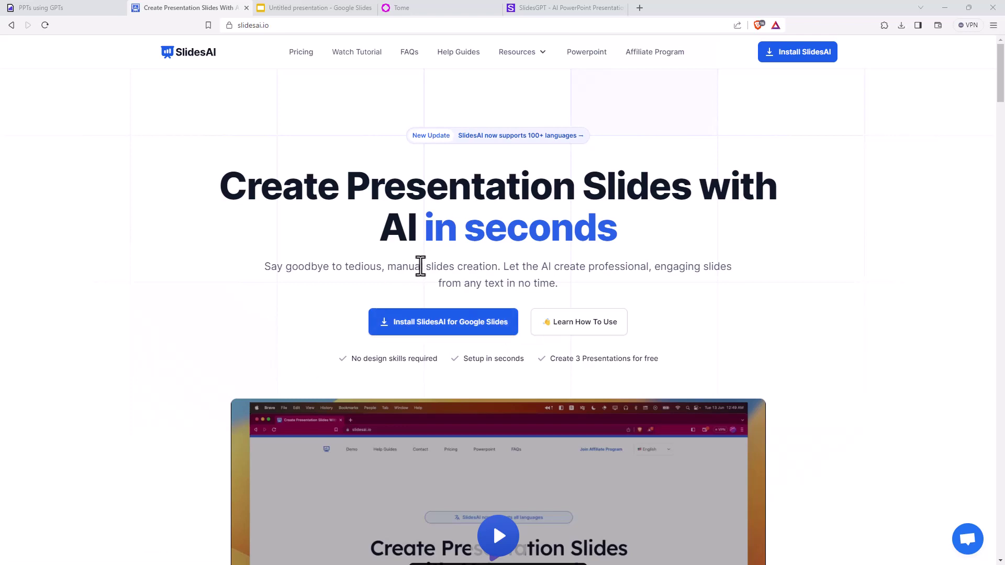
In the blank presentation, launch SlidesAI.io's Generate Slides dialog from Extensions
click(317, 8)
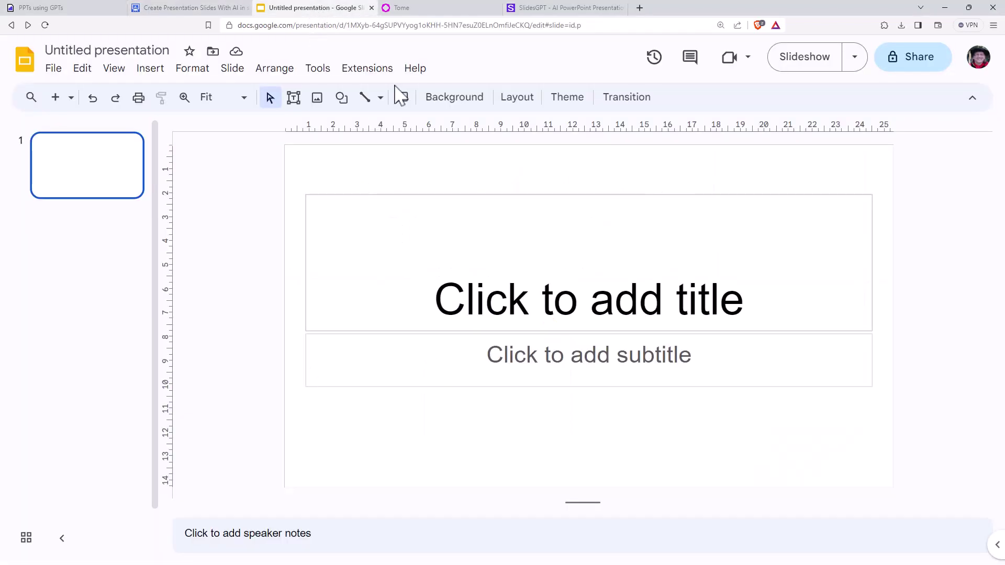
click(357, 69)
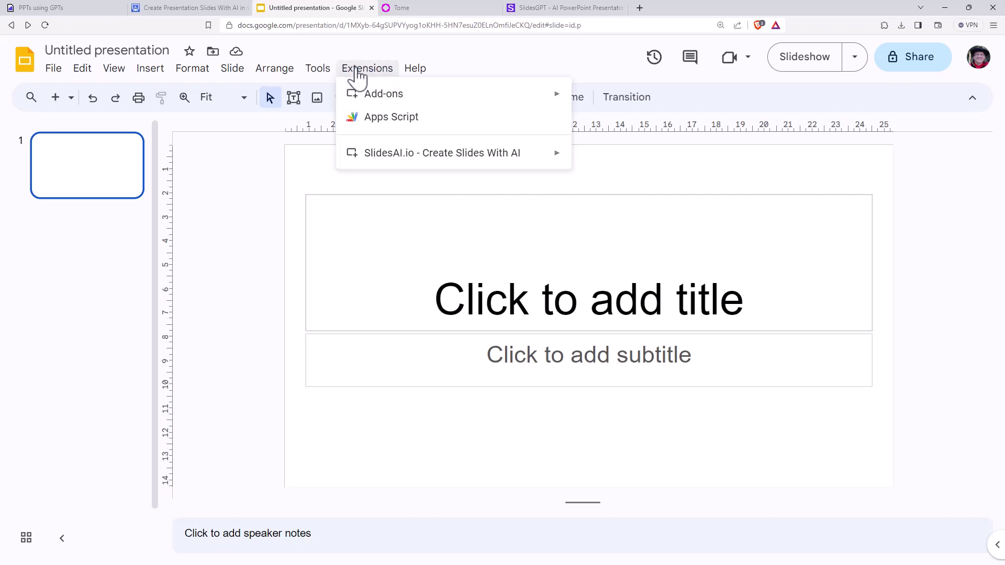
mouse_move(387, 163)
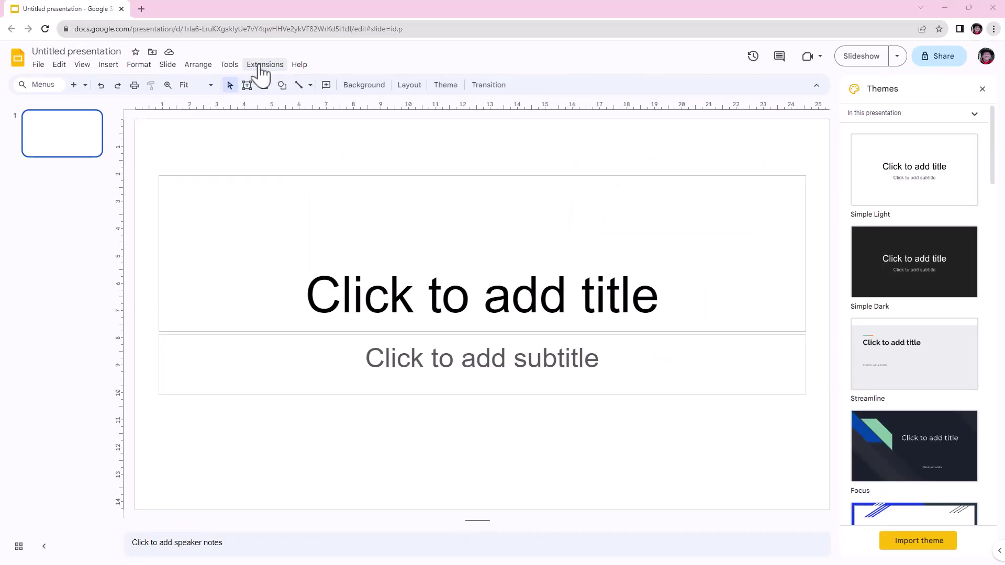
click(264, 65)
mouse_move(325, 126)
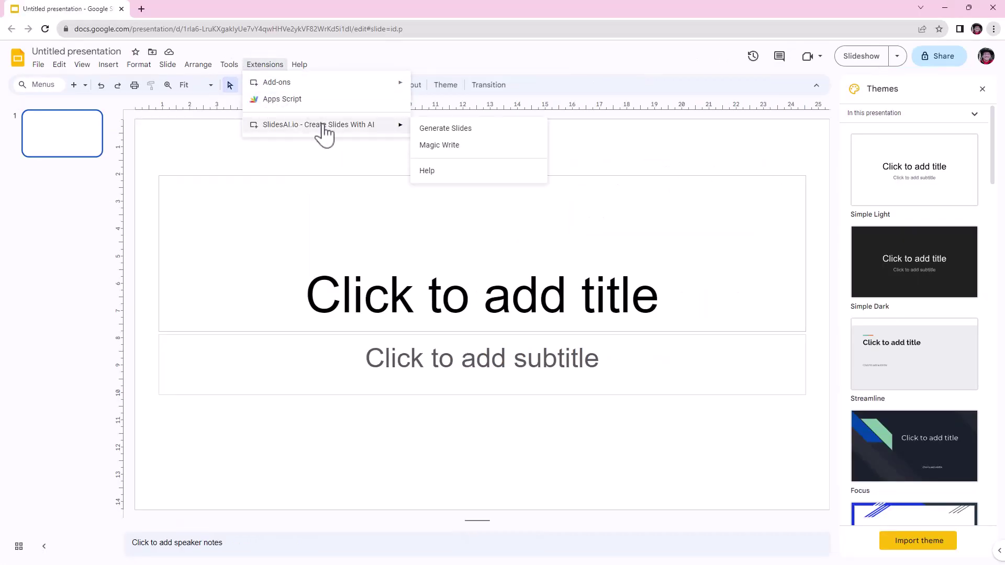
click(465, 131)
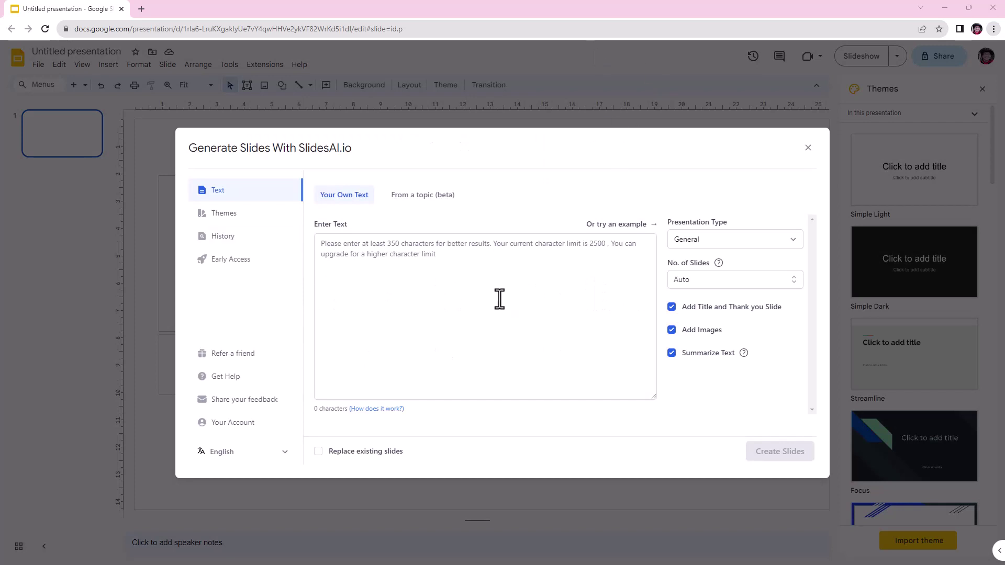
Set the SlidesAI presentation type to Educational and keep the number of slides on Auto
click(386, 267)
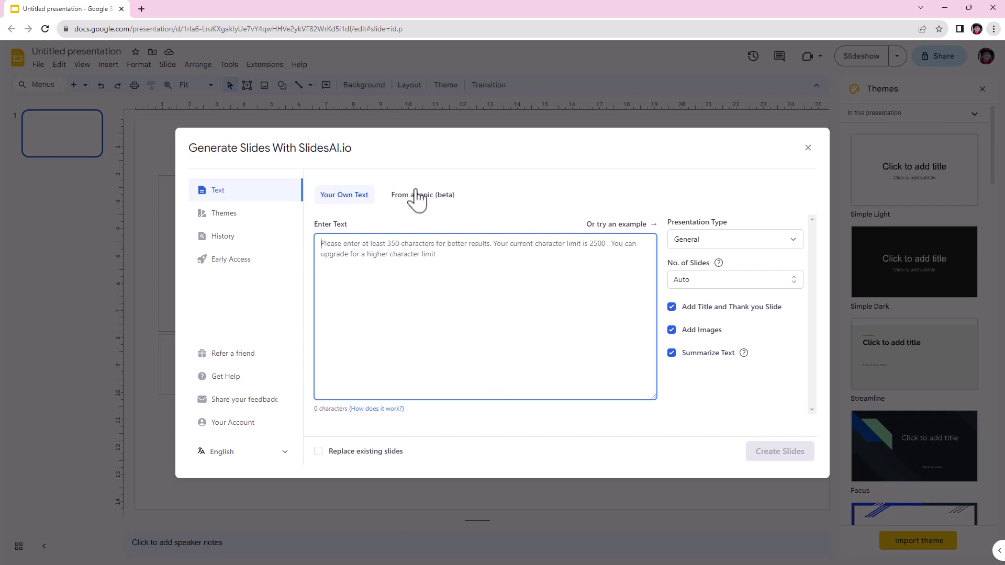
click(732, 241)
click(730, 276)
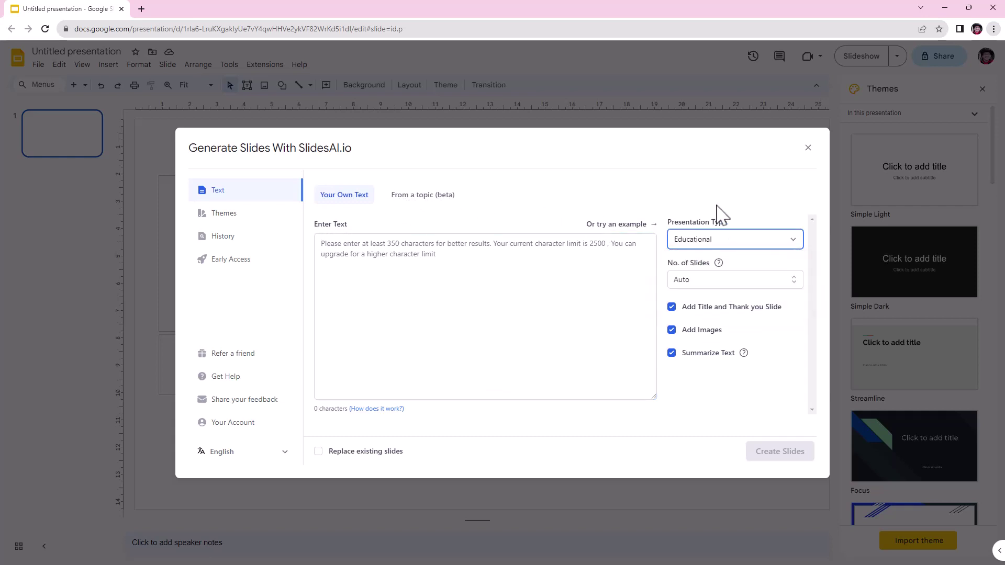
click(702, 282)
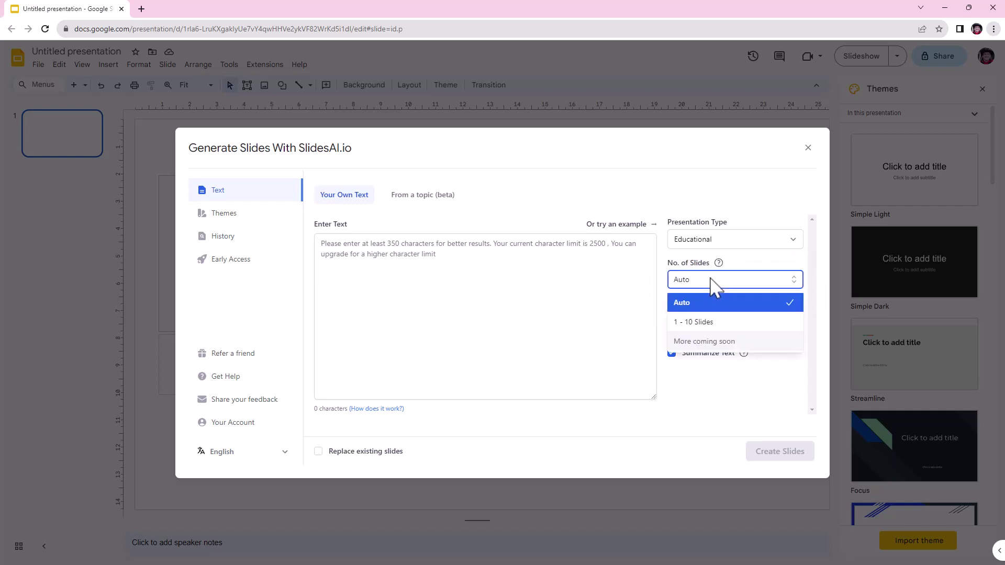
click(714, 284)
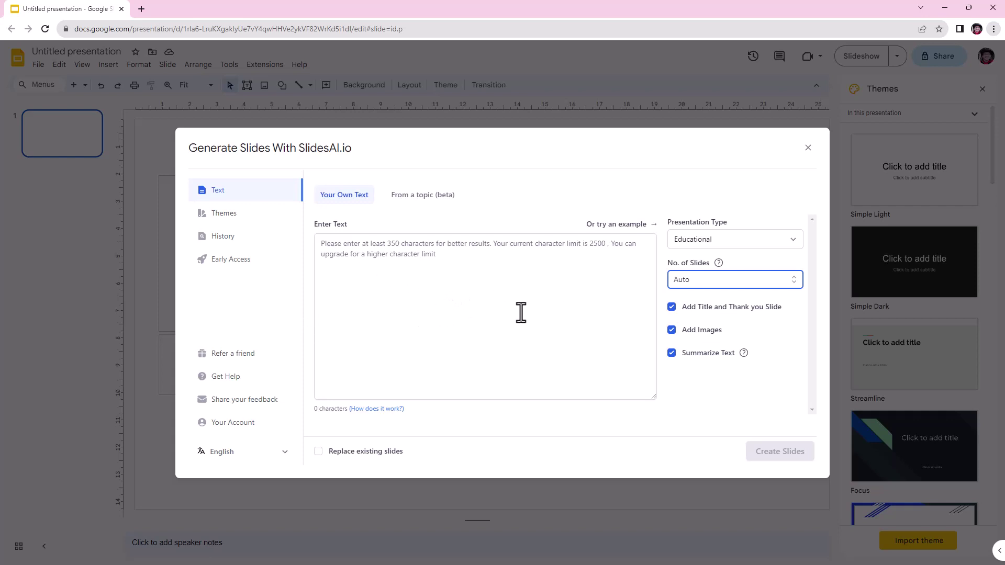
Switch to From a topic, paste 'autism in the workplace', and add 'audience is managers'
click(413, 196)
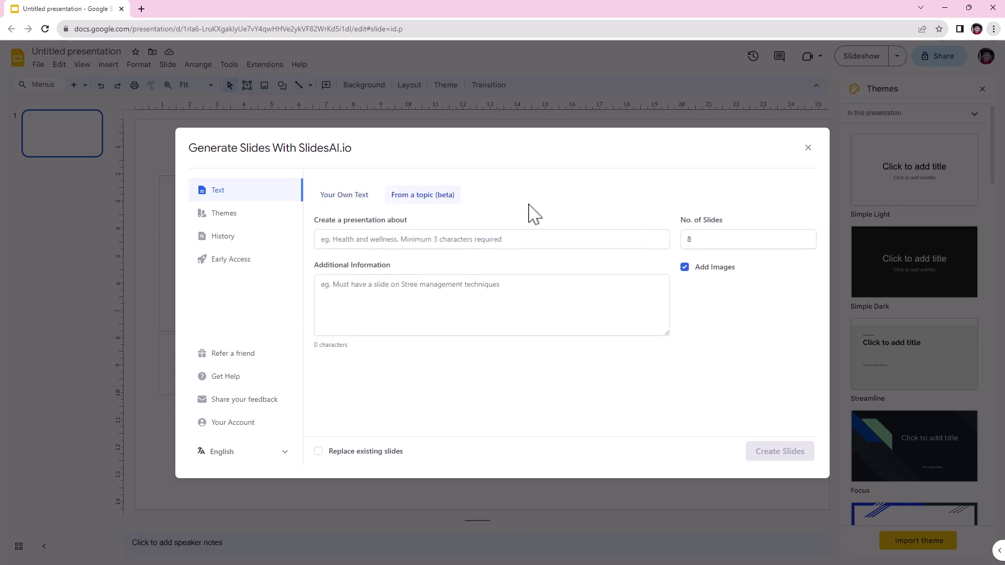
click(362, 242)
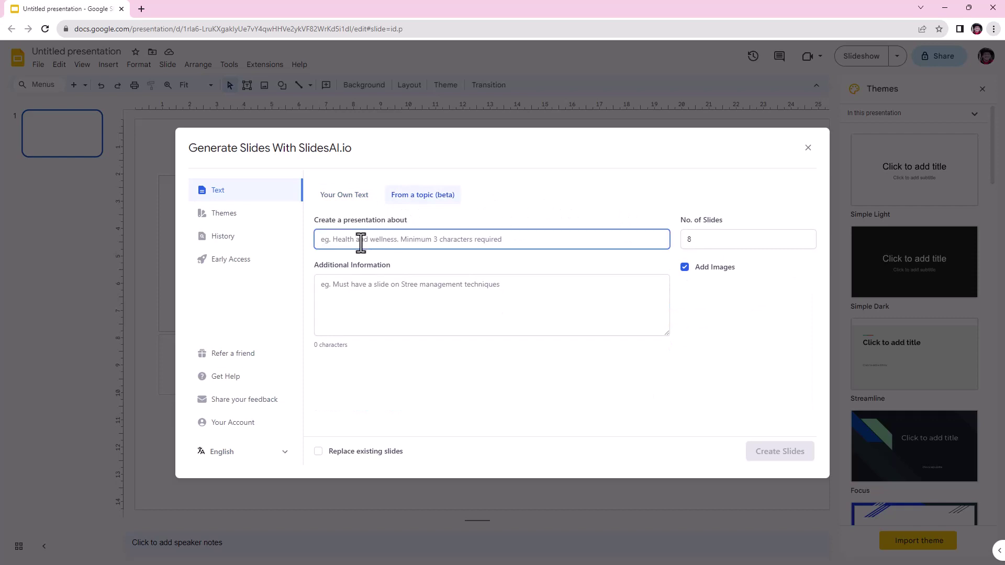
text(autism in the workplace)
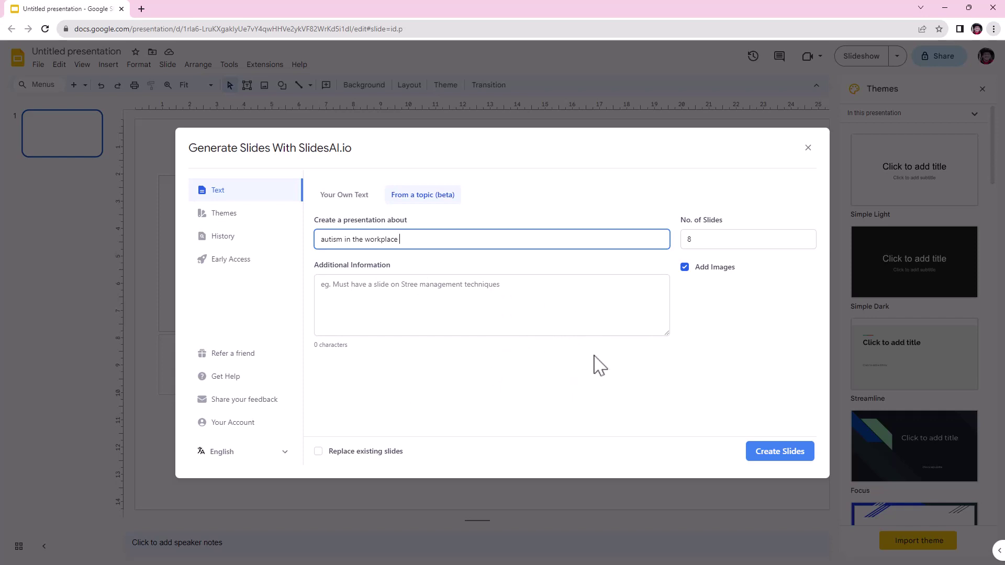
click(530, 321)
text(audience is m)
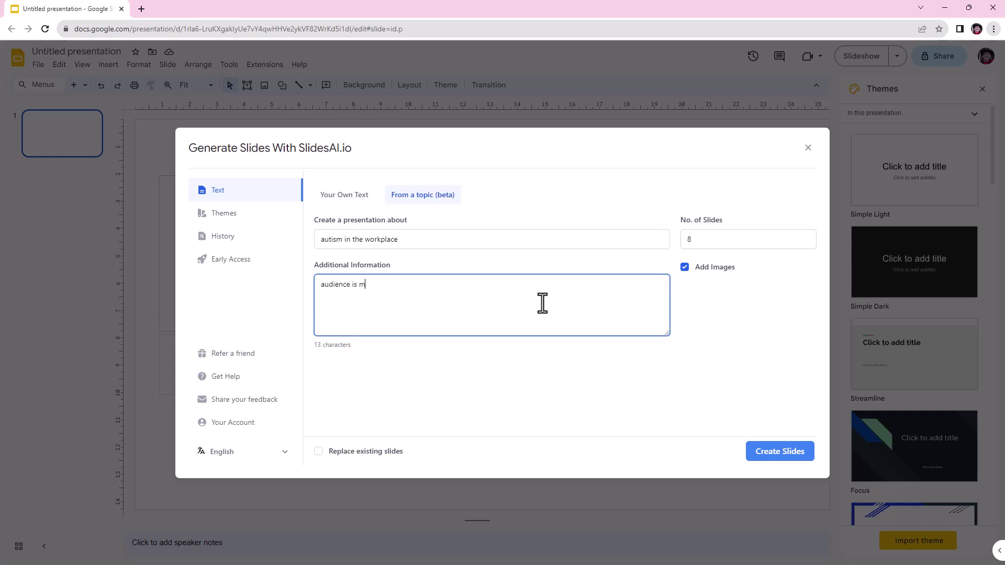
text(anagers)
Create the slides and close the SlidesAI dialog once the eight slides appear
click(798, 458)
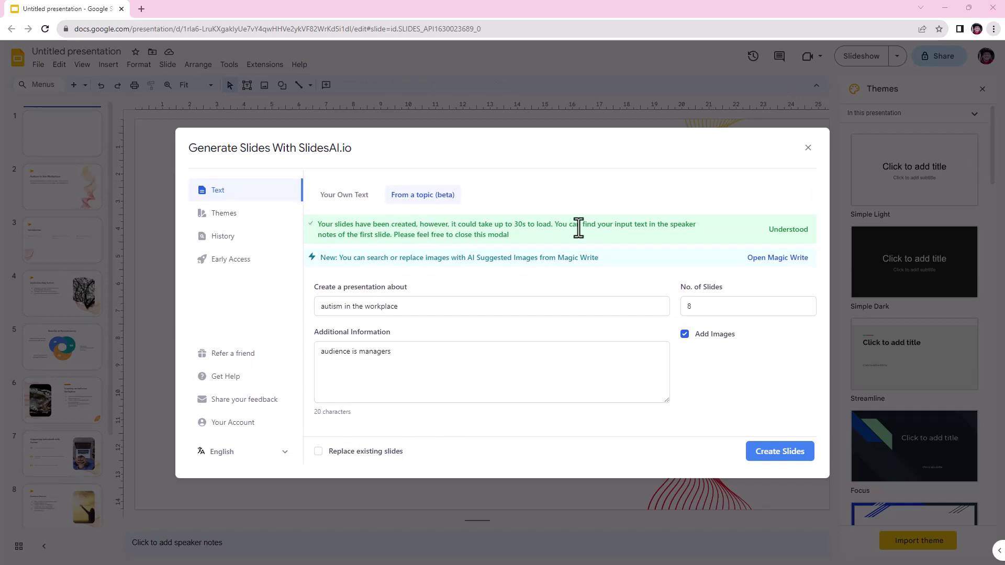
key(Escape)
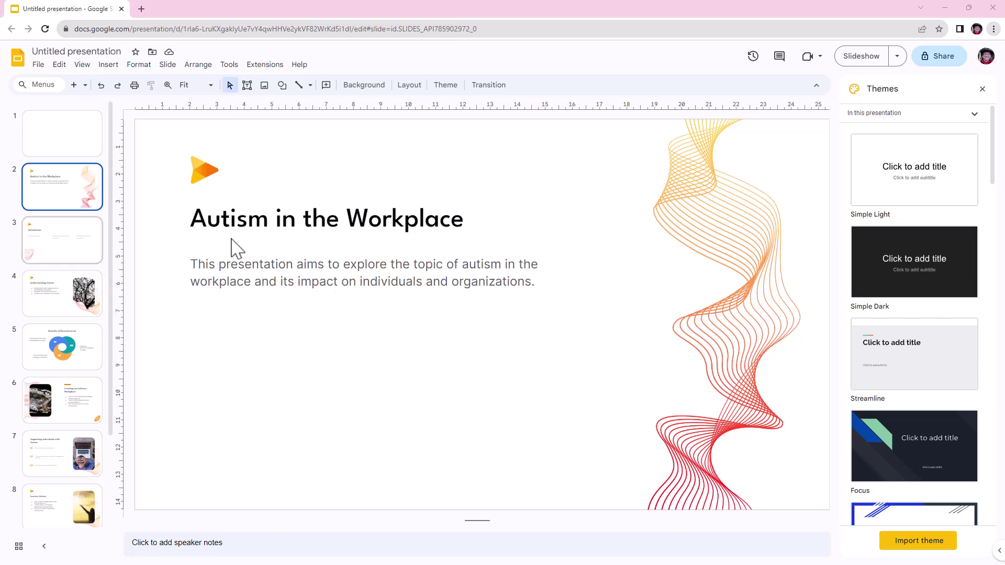
Review the Introduction, Understanding Autism and Benefits of Neurodiversity slides
click(52, 246)
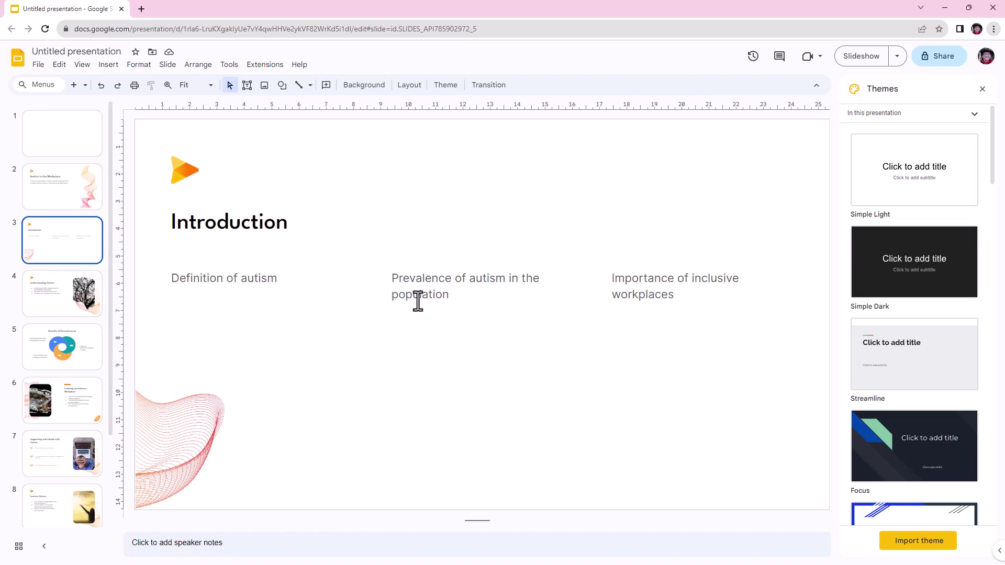
click(46, 308)
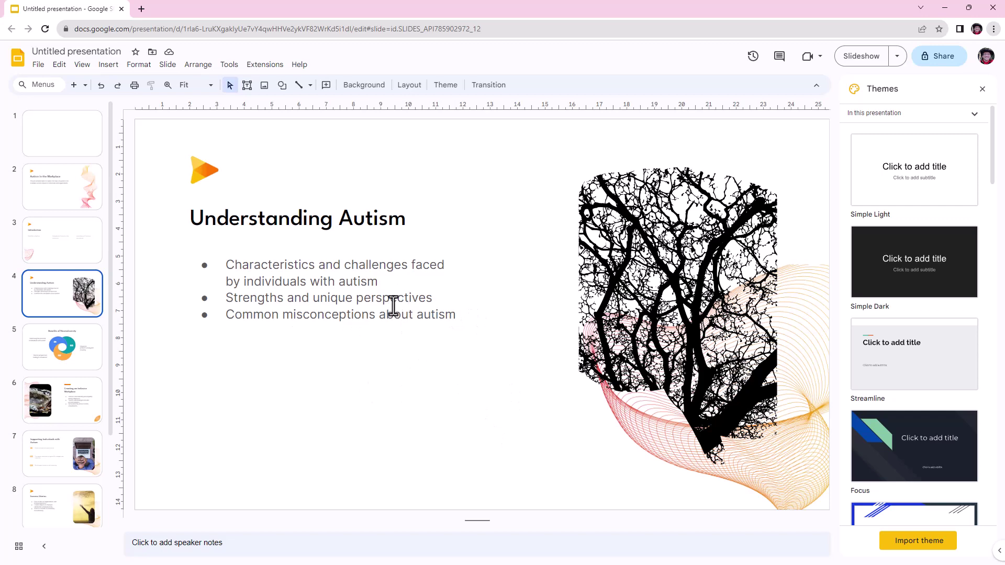
click(65, 352)
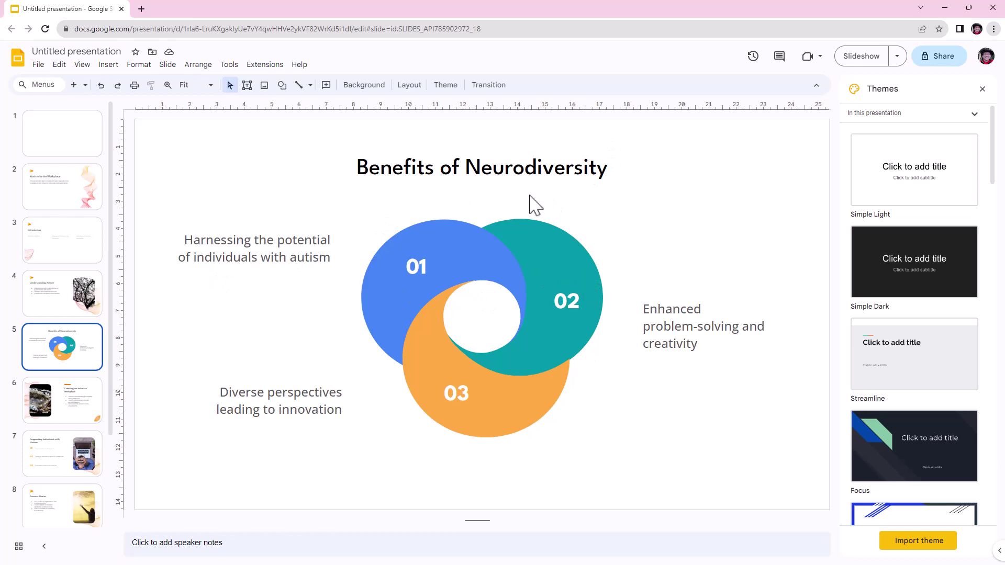
key(Up)
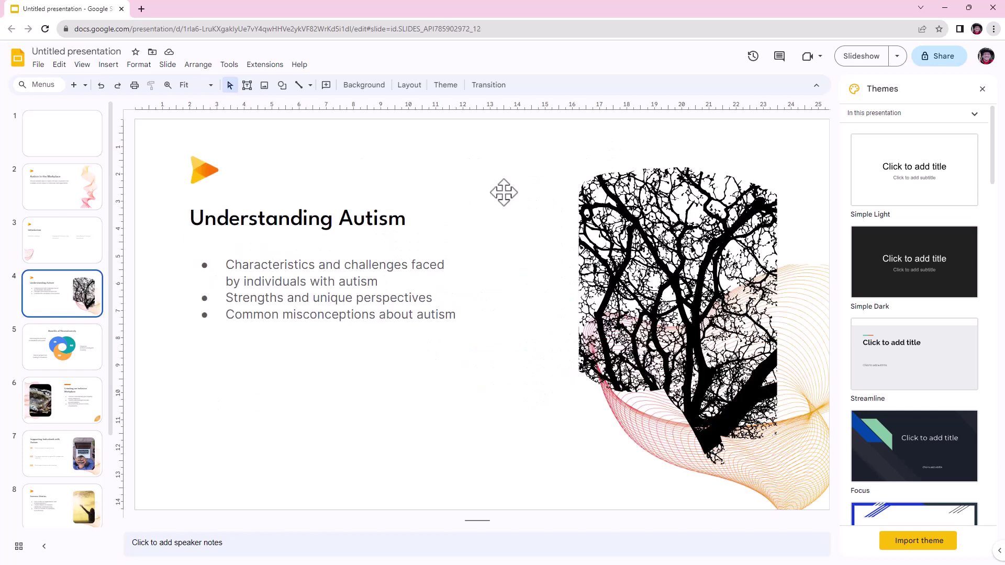
click(61, 347)
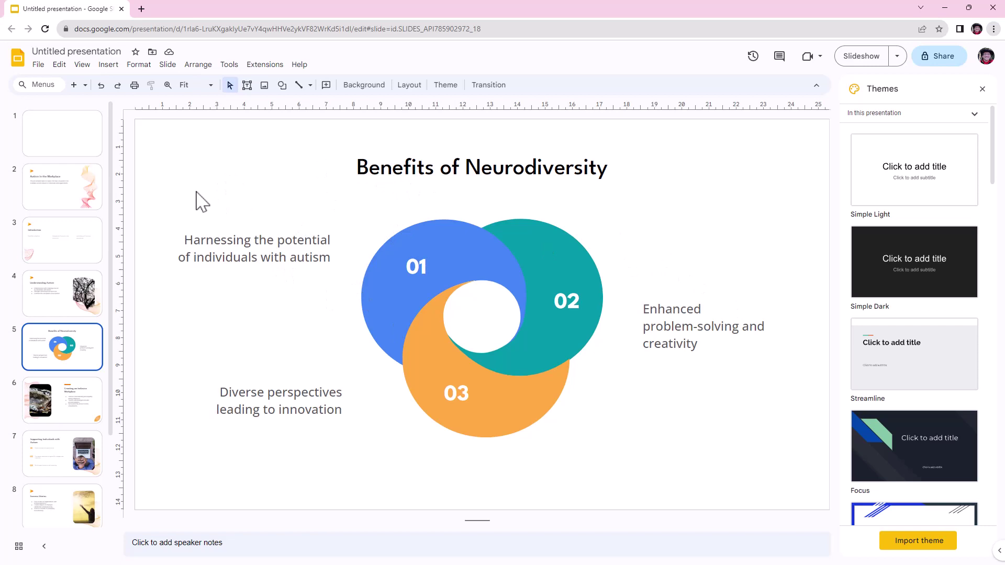
Review Creating an Inclusive Workplace and Supporting Individuals with Autism, then step back through the deck
scroll(97, 258, down, 2)
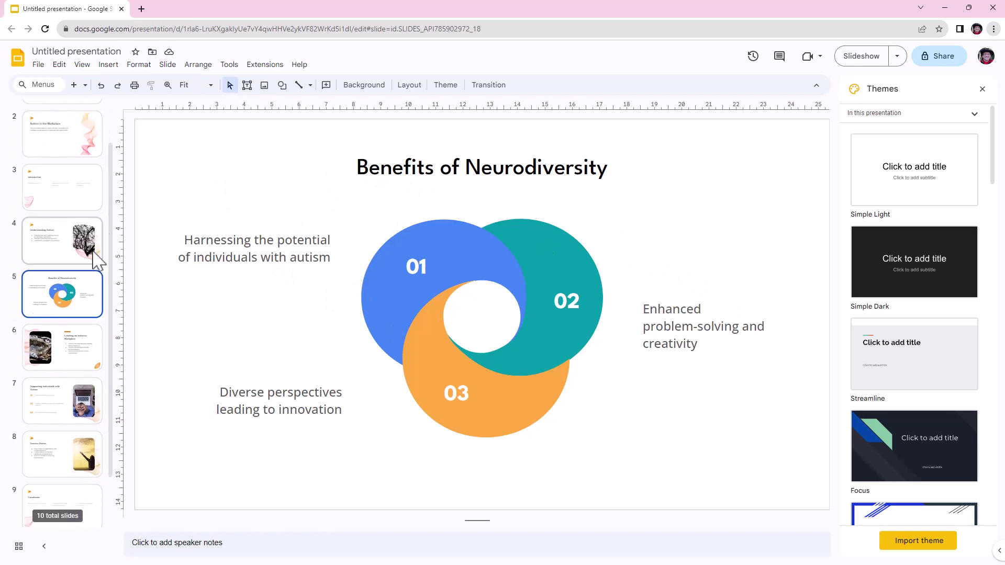
click(59, 290)
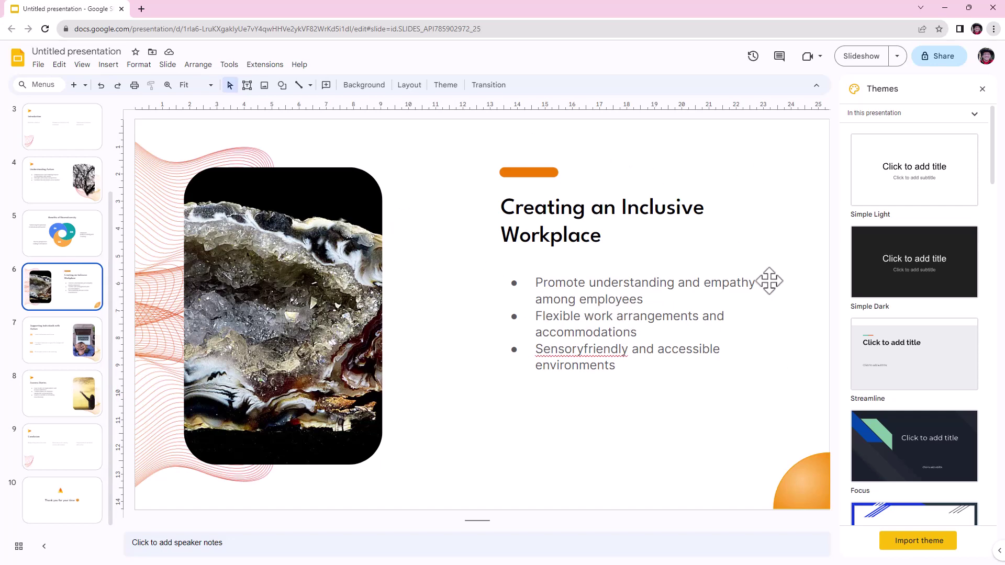
scroll(195, 367, down, 1)
click(61, 403)
click(47, 345)
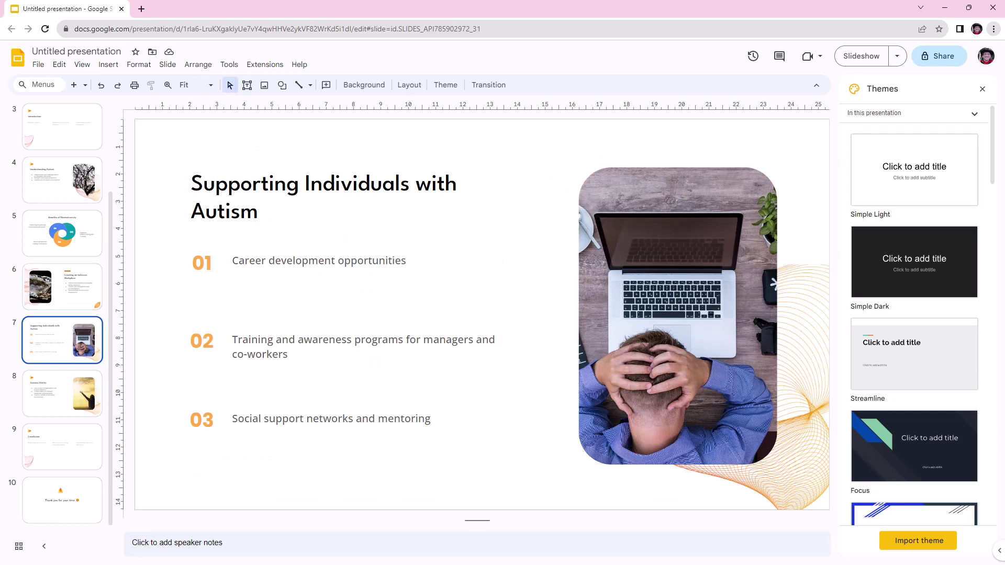
scroll(53, 330, up, 1)
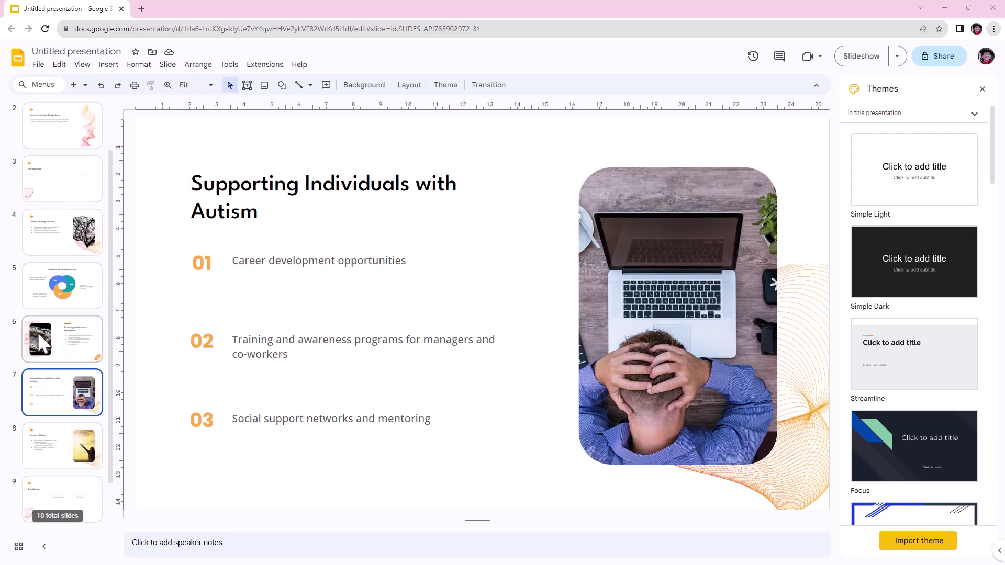
scroll(48, 325, up, 1)
click(48, 288)
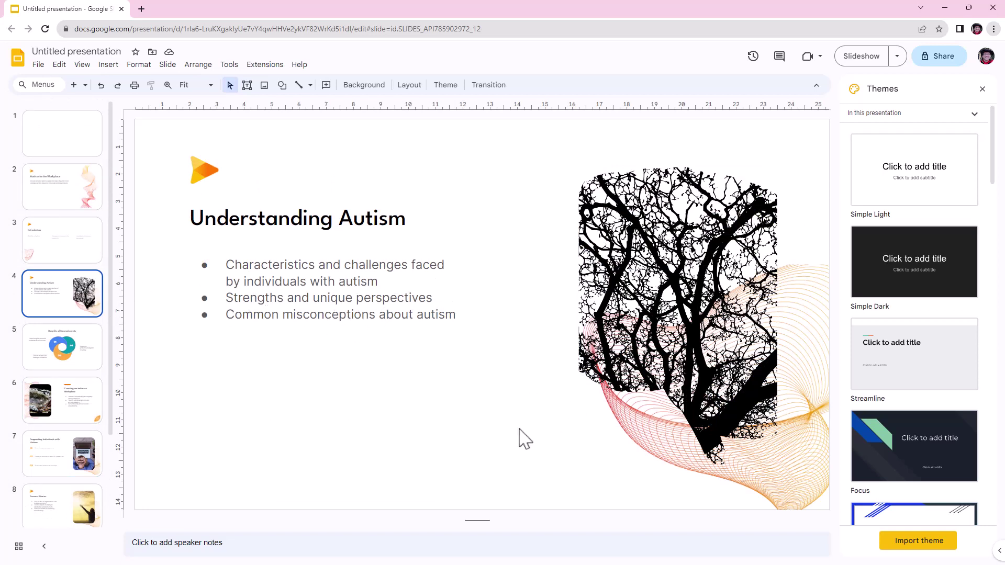
key(Down)
key(Down)
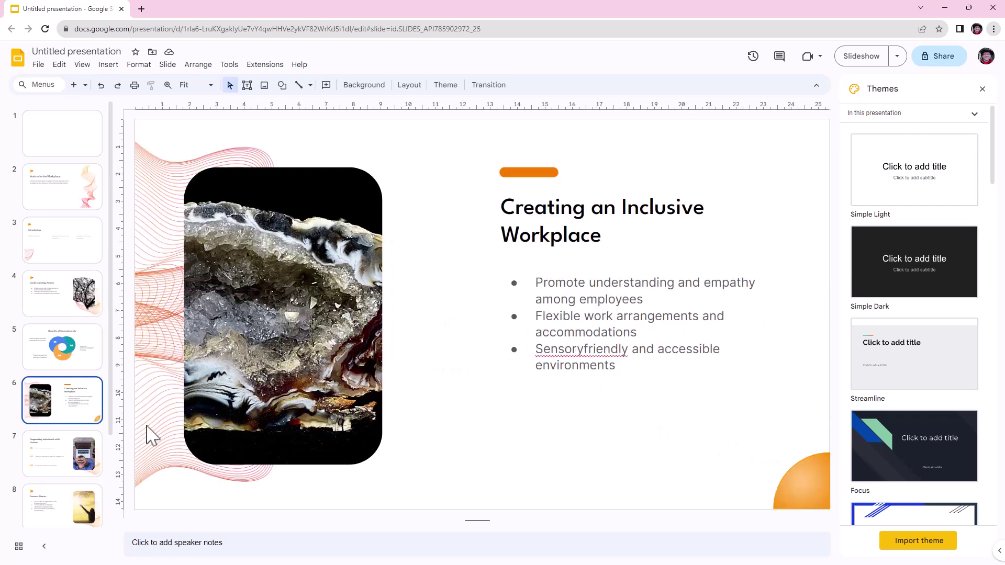
key(Down)
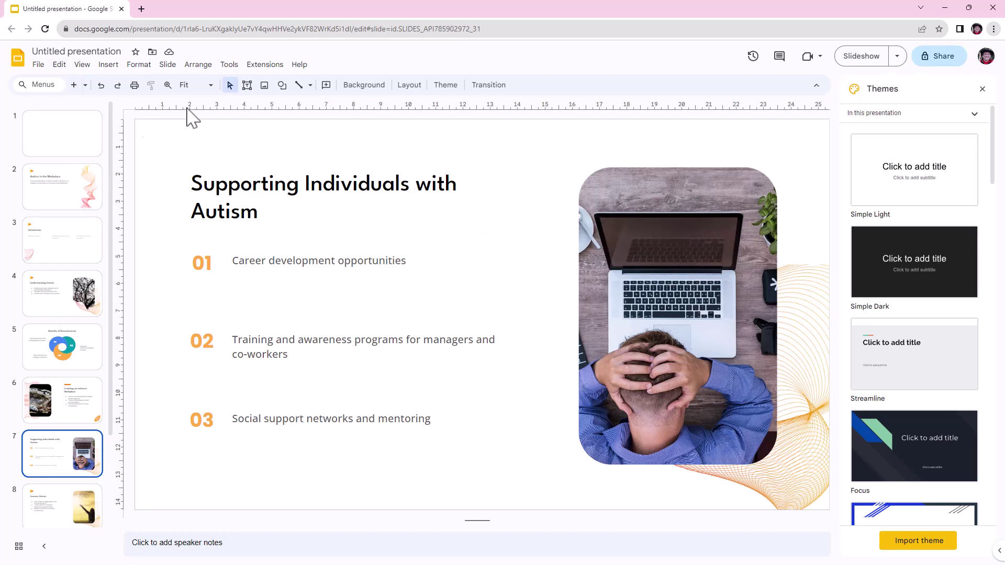
Look over the File > Download export formats and close the menu without downloading
click(38, 65)
mouse_move(78, 192)
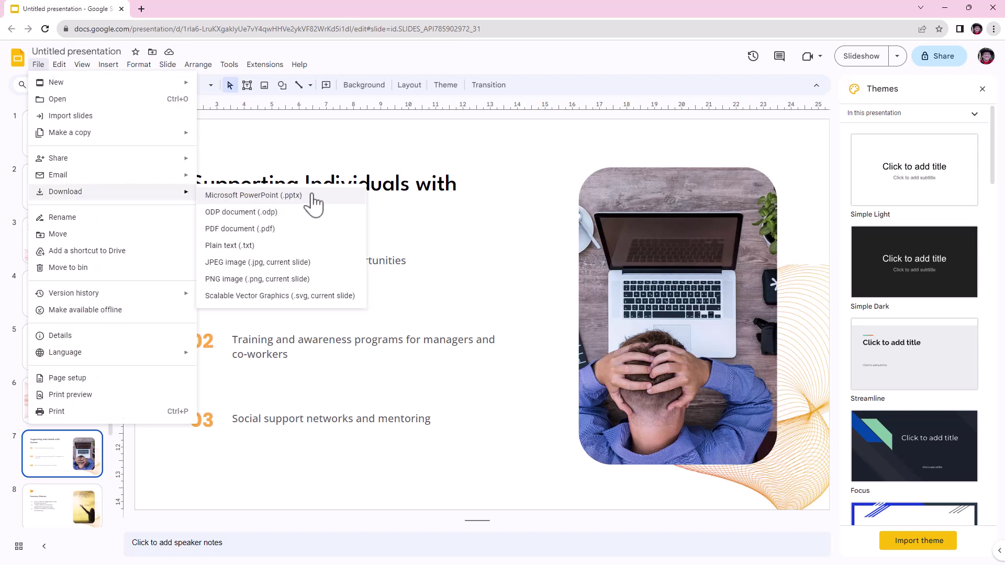
click(493, 137)
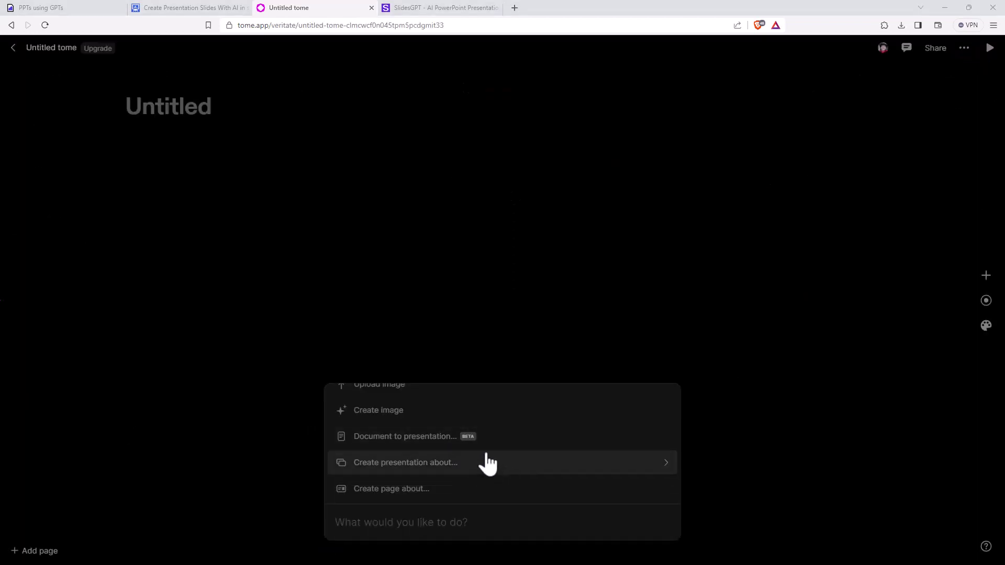
In the new Untitled tome, choose 'Create presentation about…' to generate the autism outline
scroll(479, 461, down, 5)
scroll(464, 449, down, 5)
scroll(461, 449, up, 2)
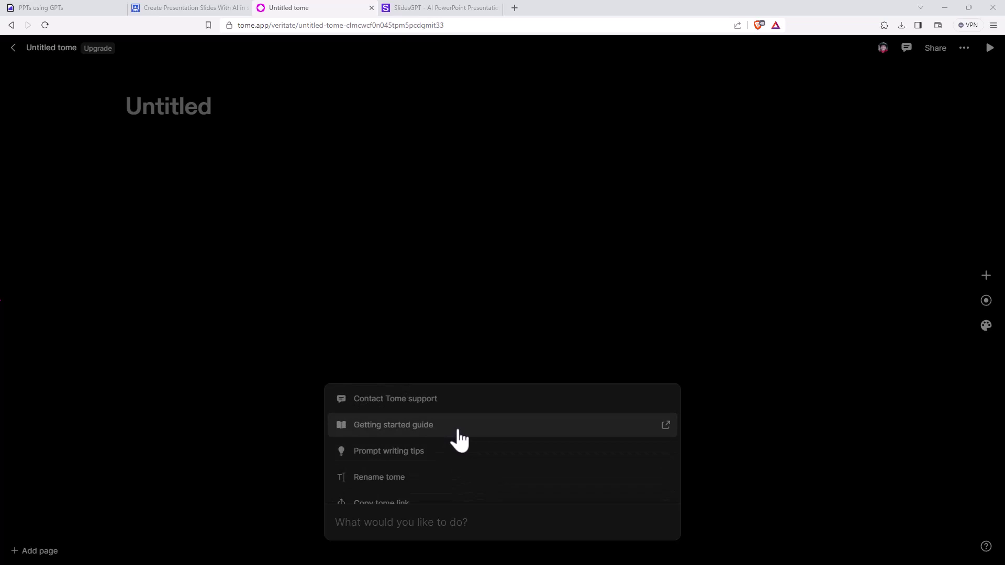
scroll(436, 442, down, 2)
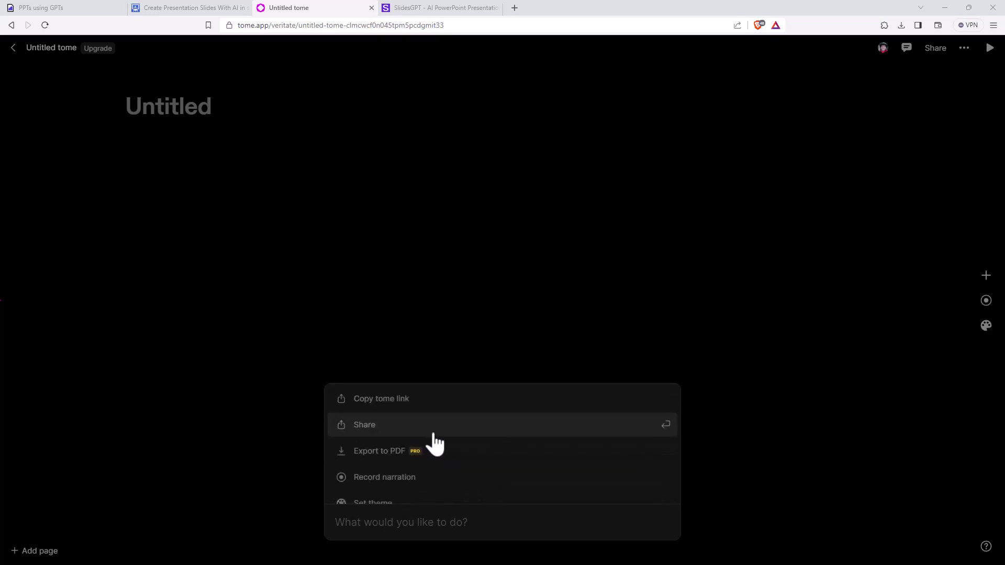
scroll(464, 437, up, 3)
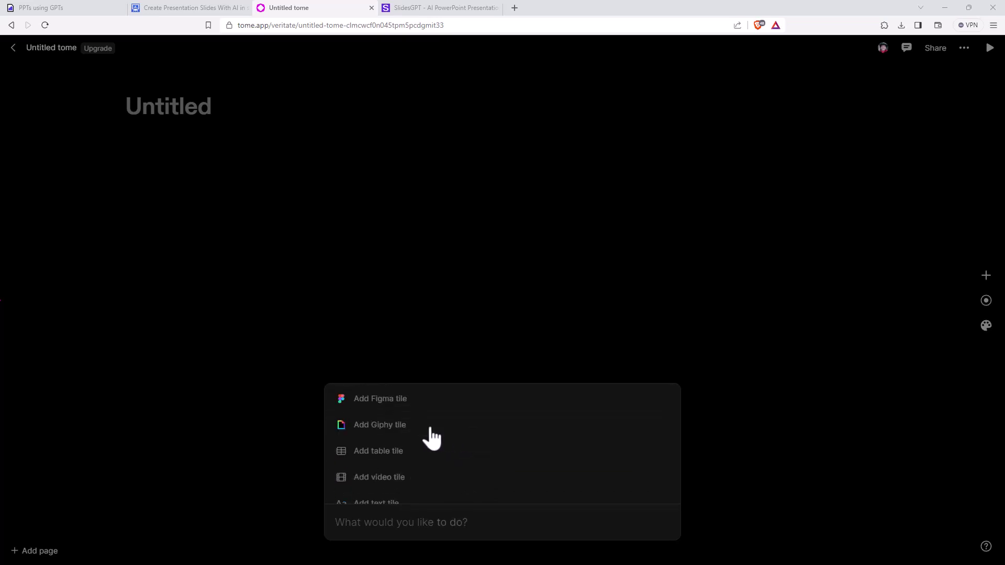
scroll(437, 437, down, 3)
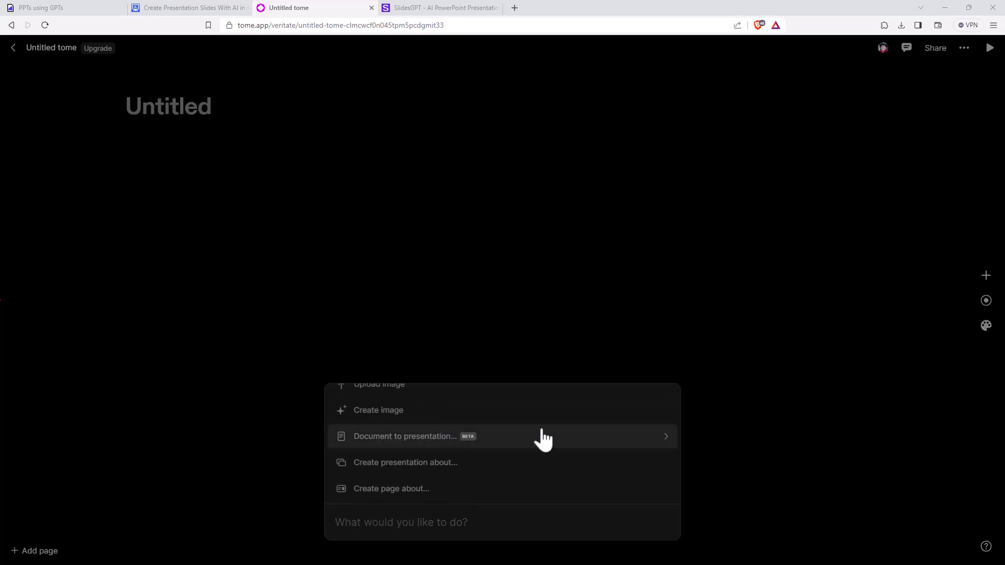
click(431, 463)
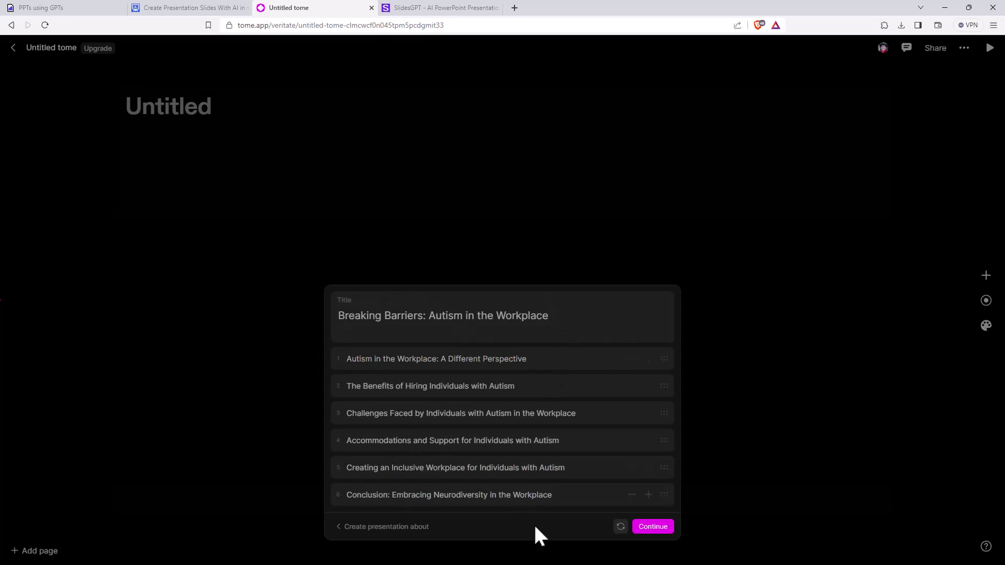
Build the Tome presentation from the outline and look over the agenda and slide 3
click(654, 527)
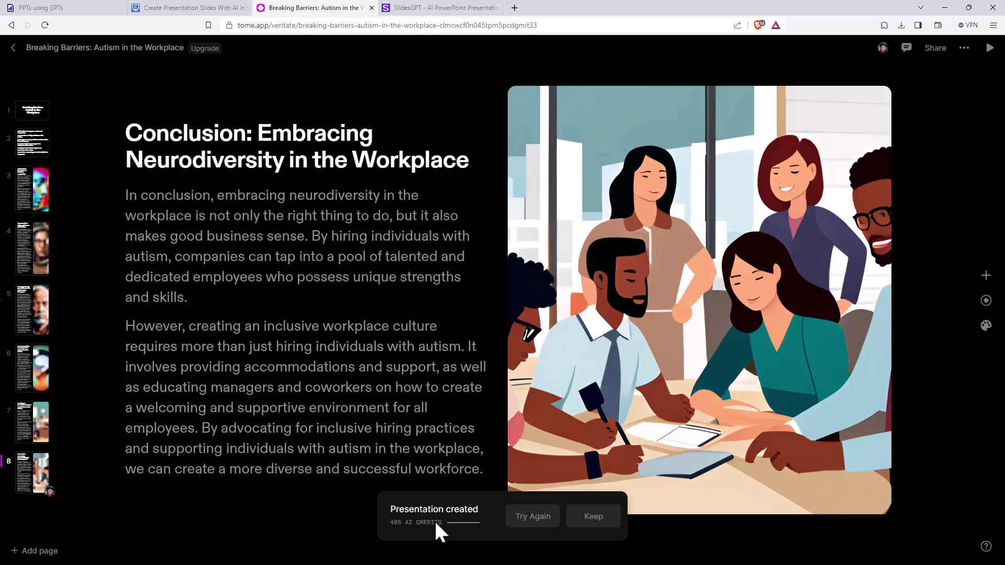
click(28, 138)
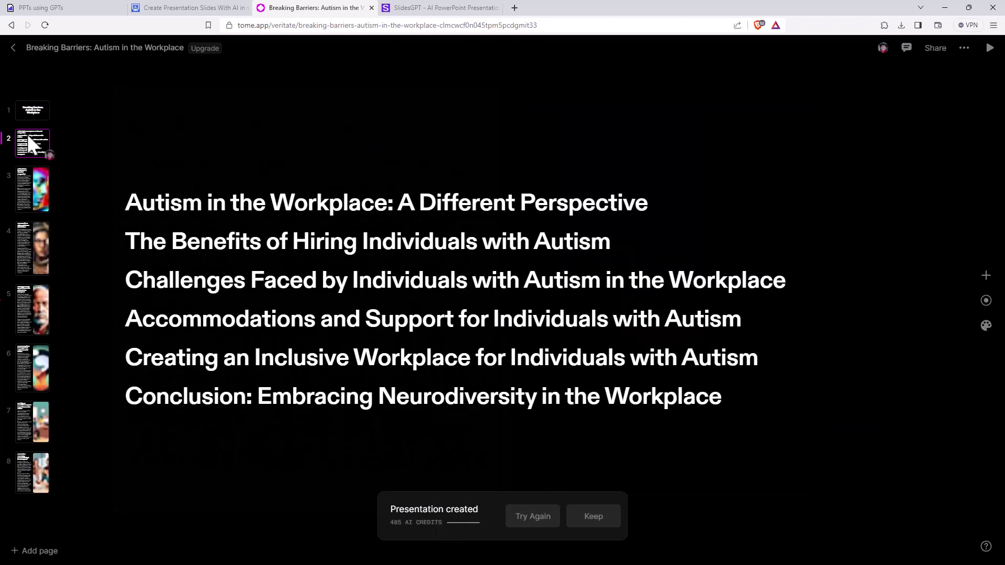
click(37, 198)
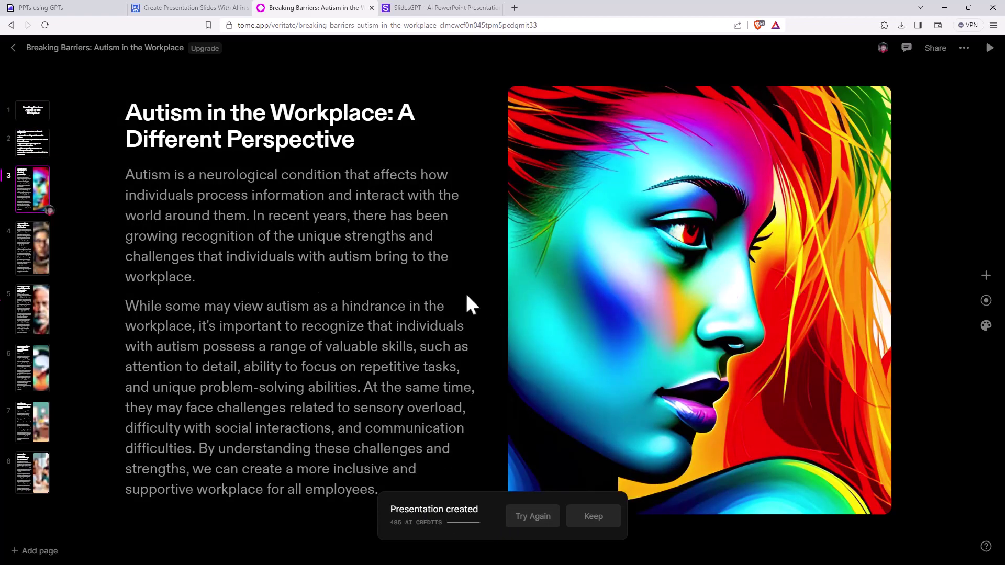
scroll(466, 296, down, 5)
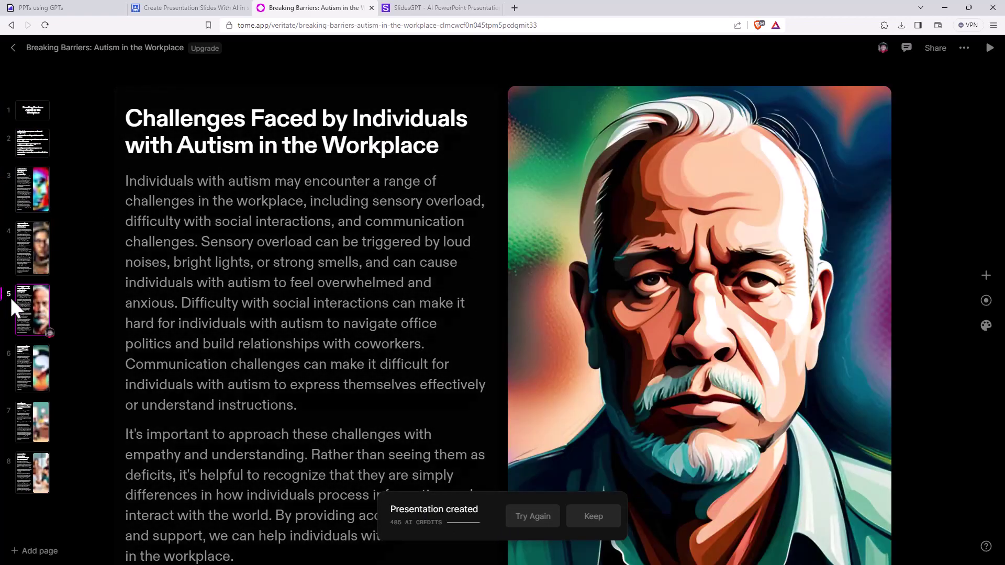
scroll(334, 238, up, 3)
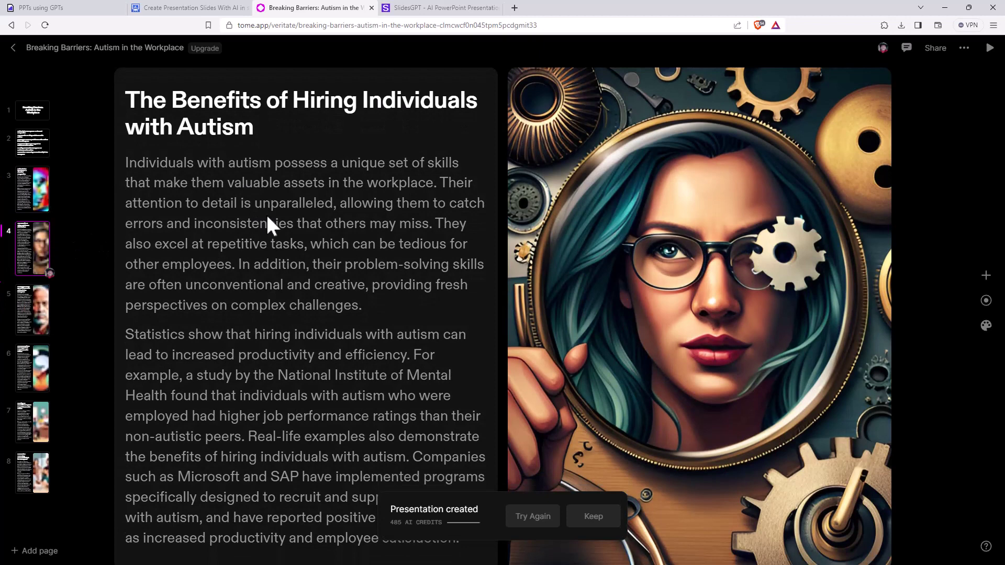
scroll(251, 183, up, 1)
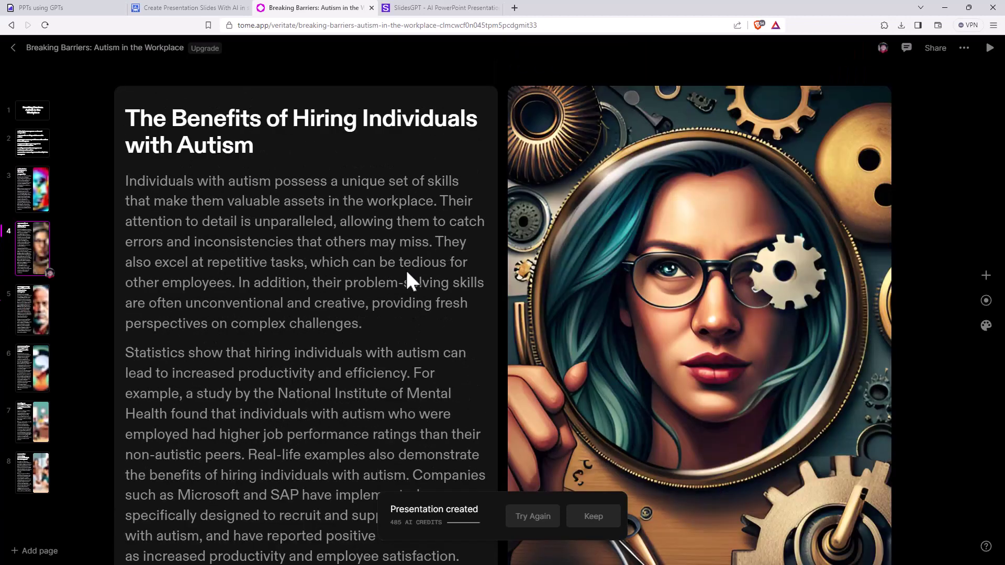
scroll(405, 268, down, 5)
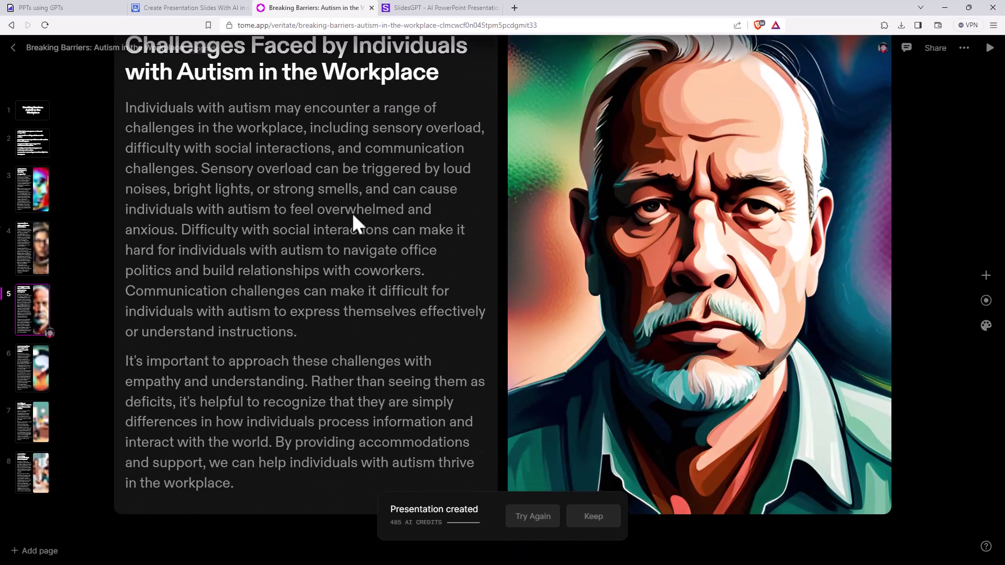
scroll(386, 246, up, 1)
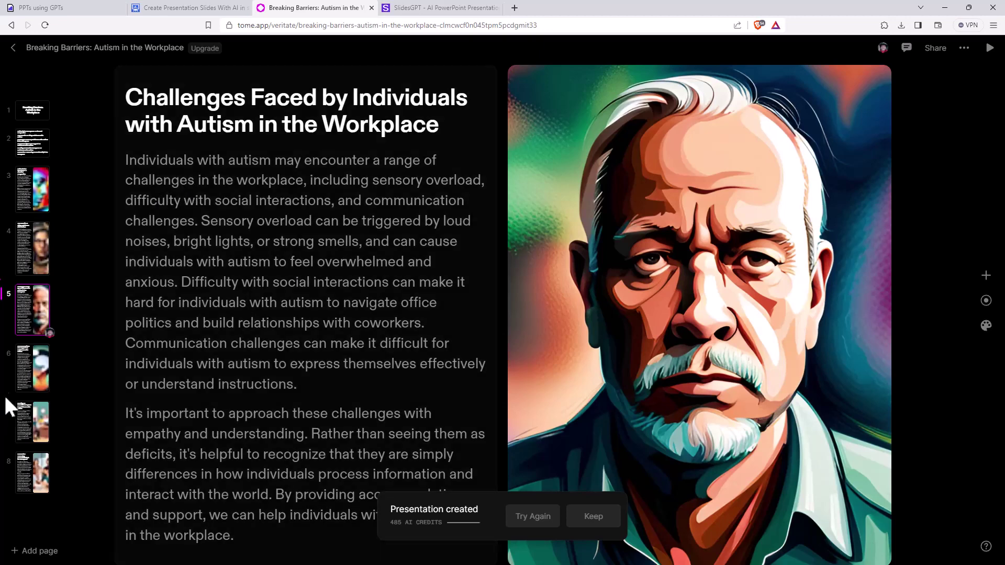
Skim slide 6 and the Conclusion, then settle on The Benefits of Hiring Individuals with Autism
click(21, 369)
scroll(366, 275, down, 3)
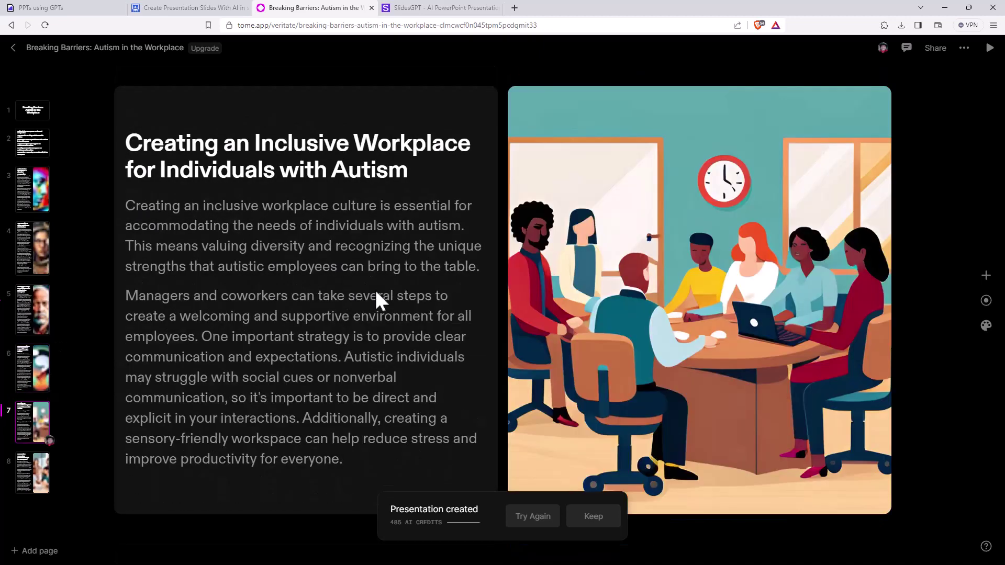
click(22, 477)
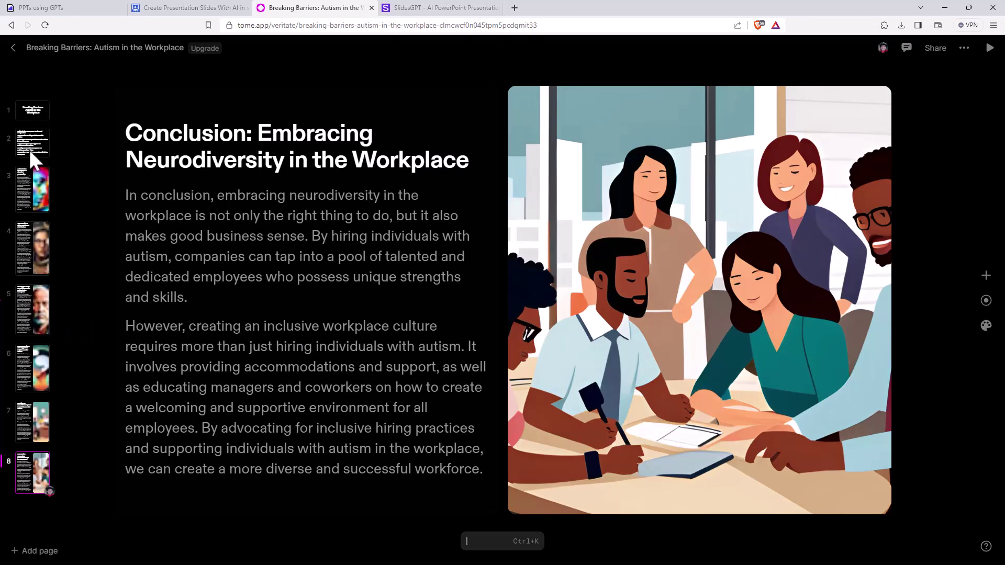
click(31, 145)
click(42, 191)
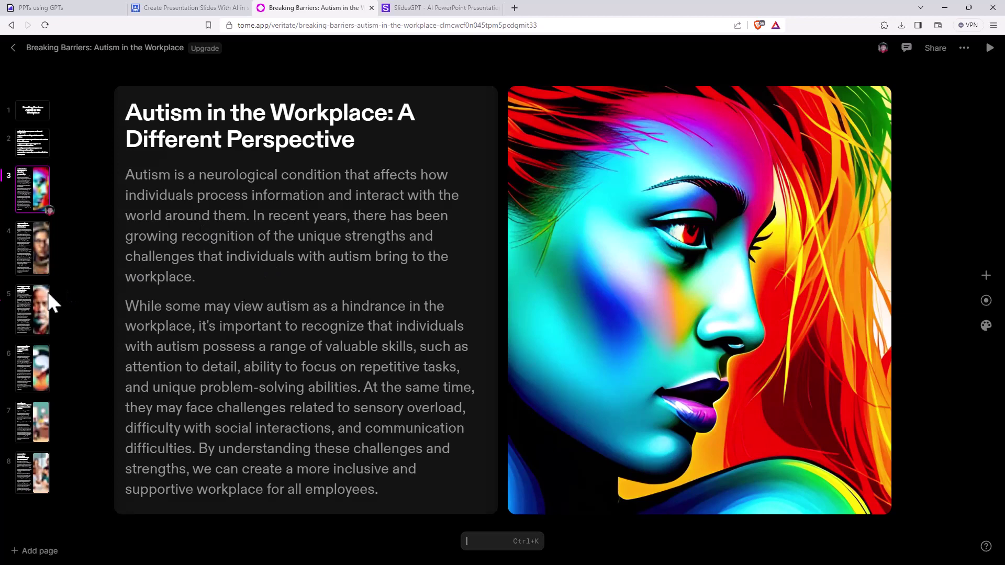
click(33, 248)
scroll(314, 367, down, 2)
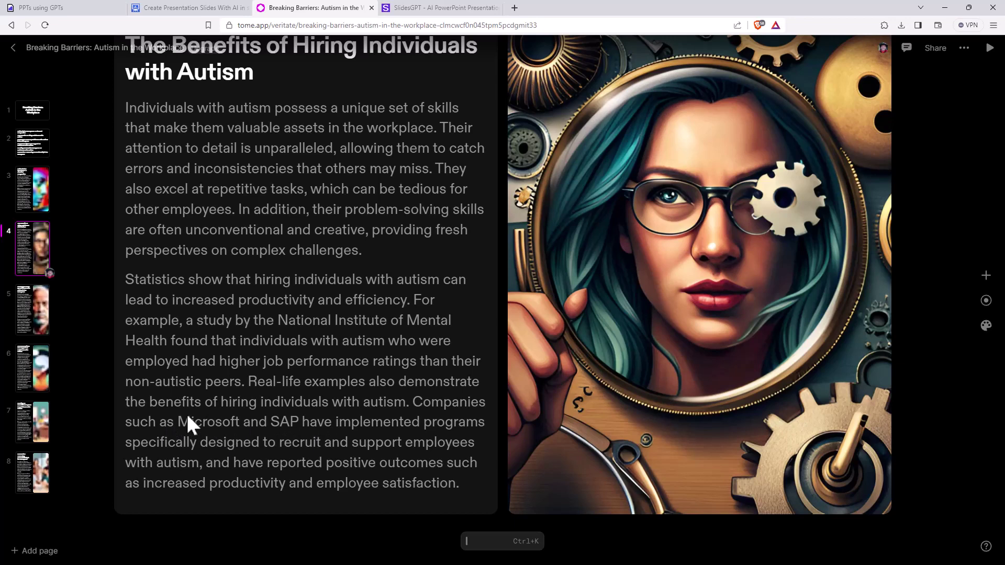
scroll(231, 414, up, 2)
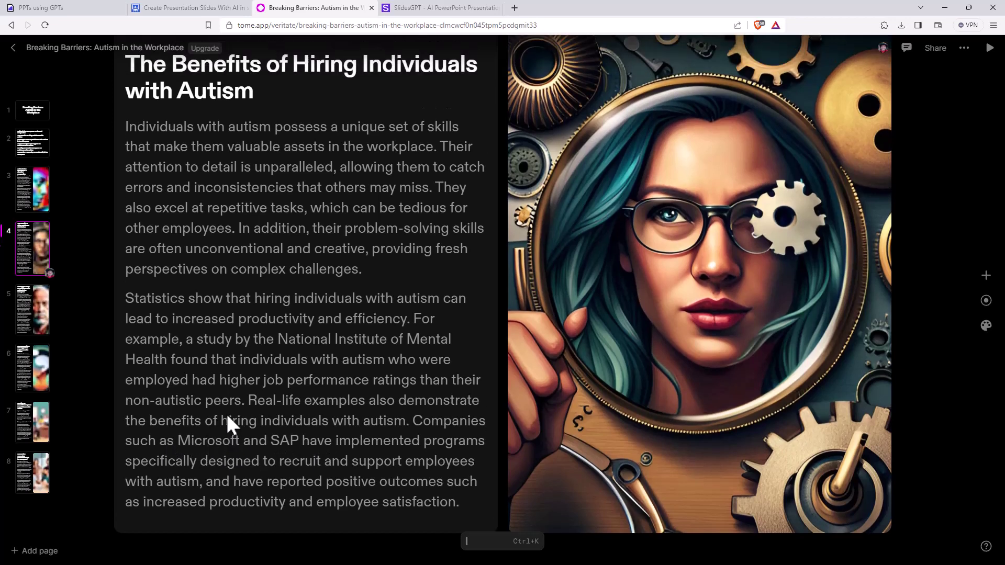
scroll(261, 346, down, 2)
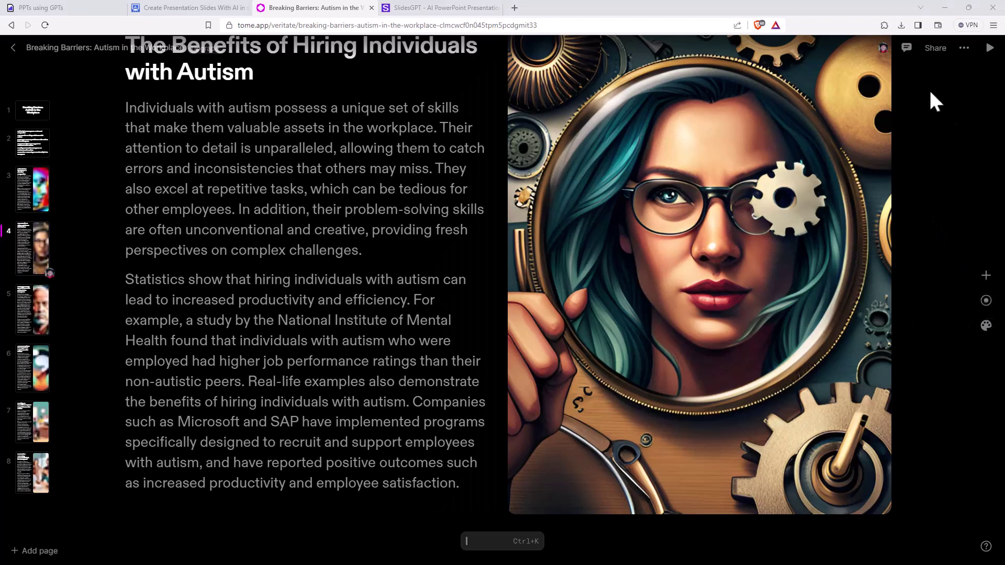
Check Tome's more-options menu and Share panel, then switch to the SlidesGPT page
click(965, 48)
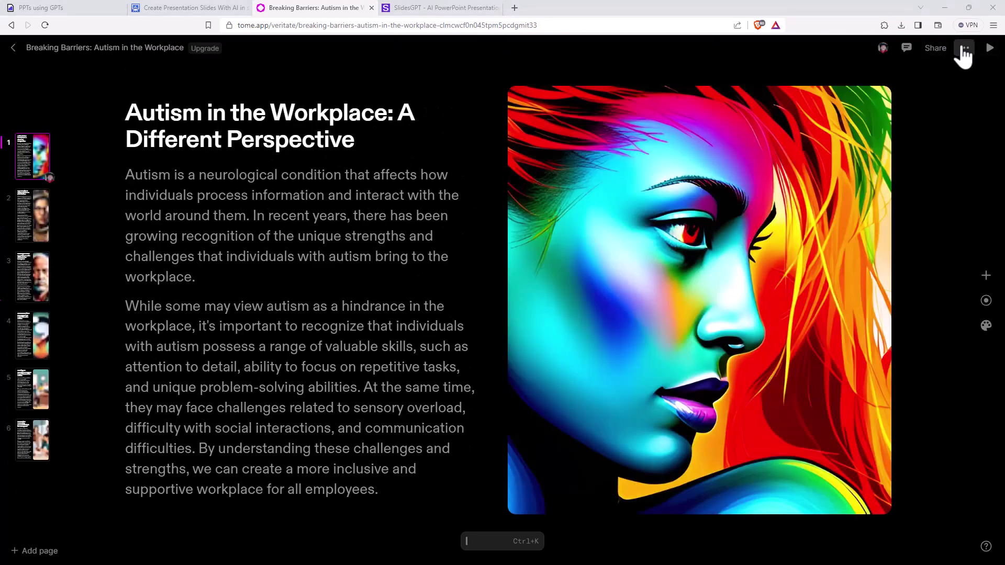
click(942, 49)
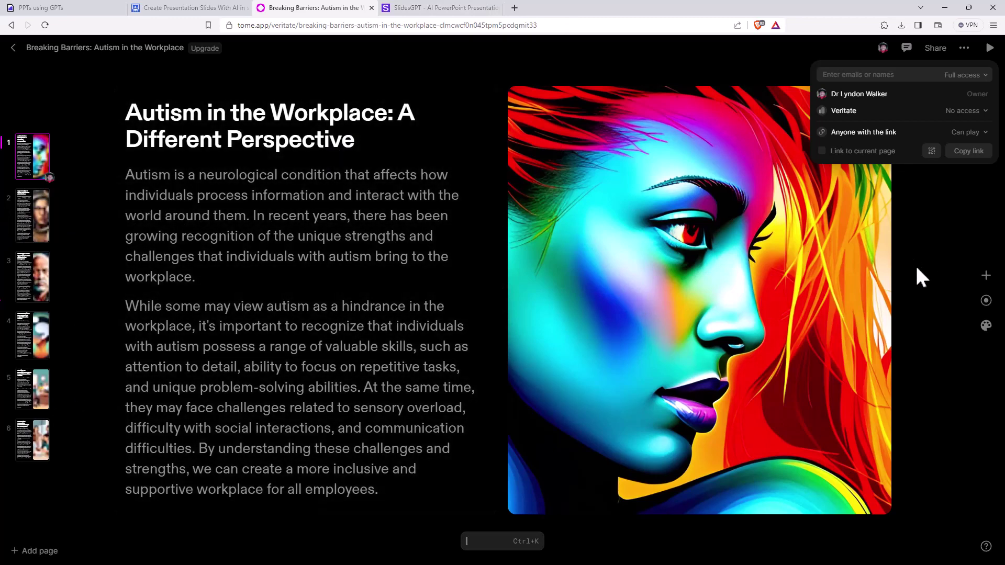
key(ctrl+Tab)
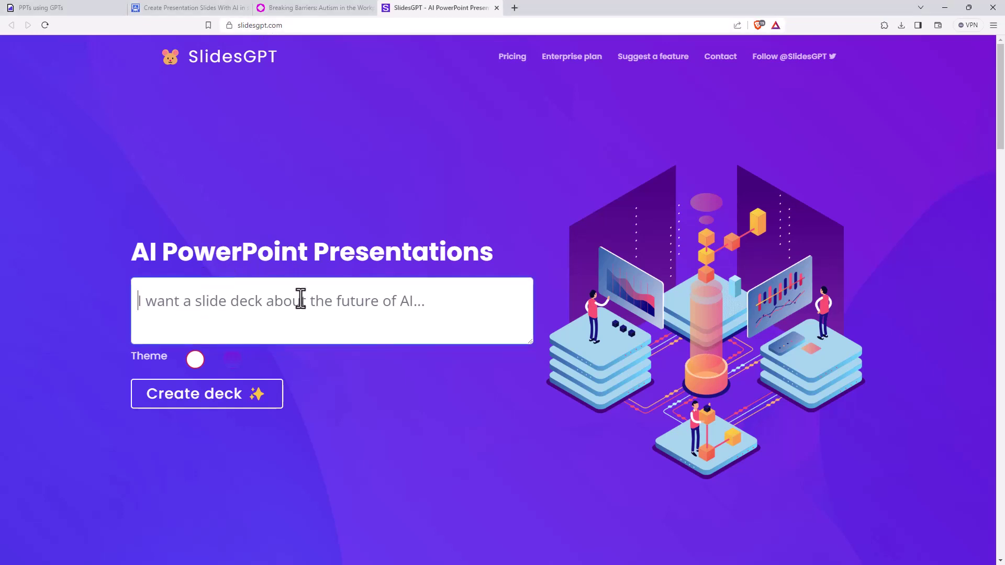
Create a SlidesGPT deck from the prompt 'autism in the workplace', keeping the white theme
click(397, 307)
text(autism in the workplace)
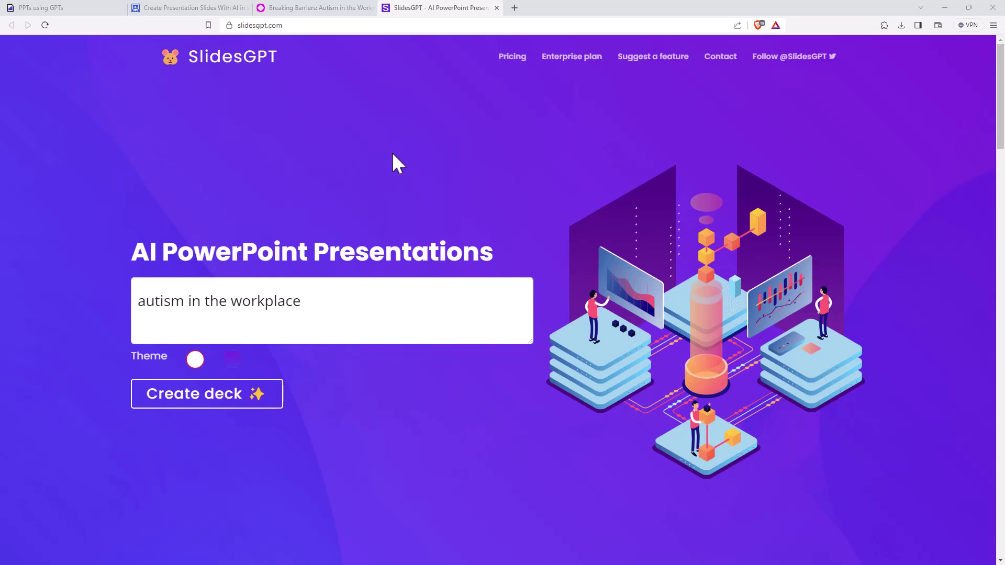
click(232, 359)
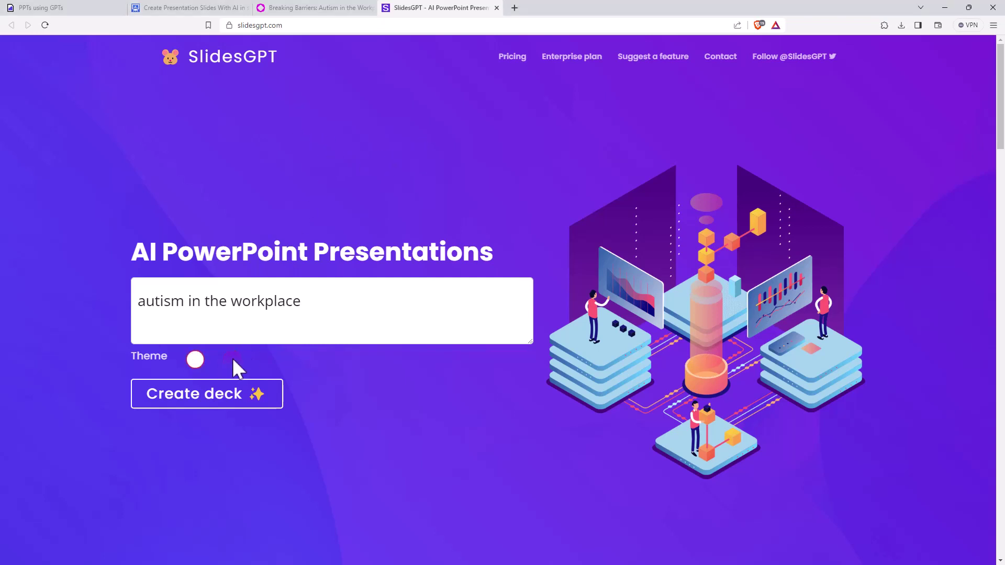
click(195, 359)
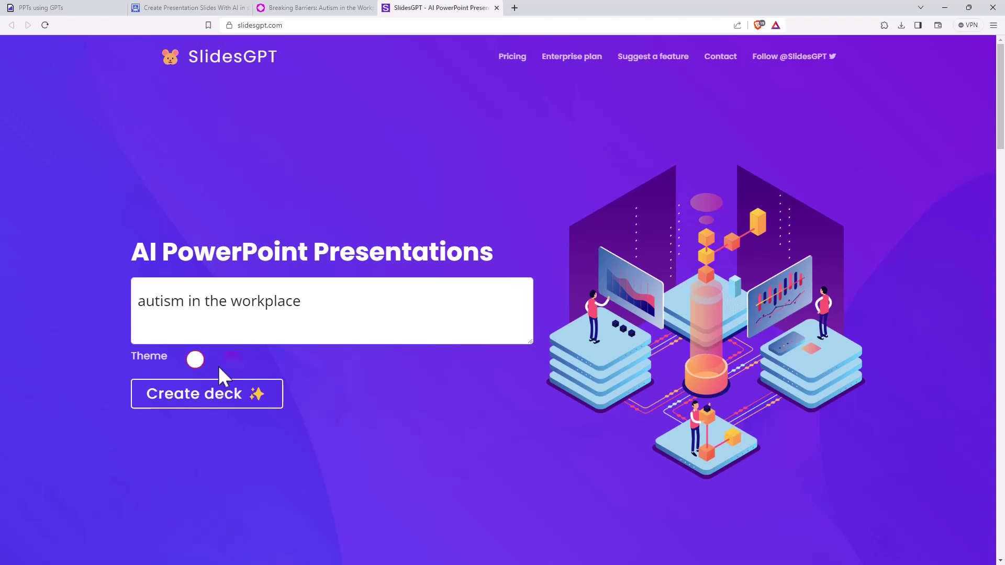
click(200, 408)
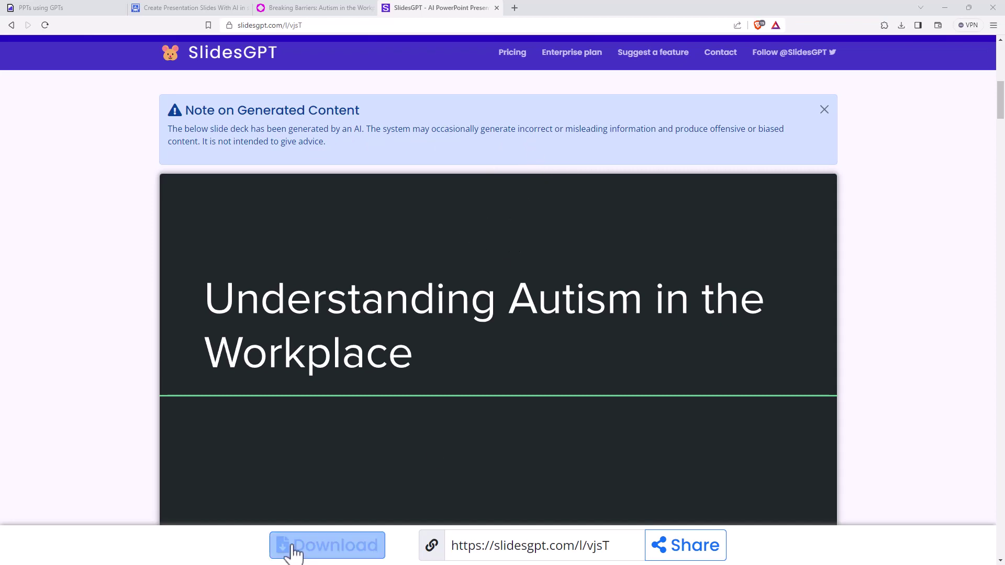
See the $2.50 download price, dismiss it, and copy the deck's shareable link
click(337, 547)
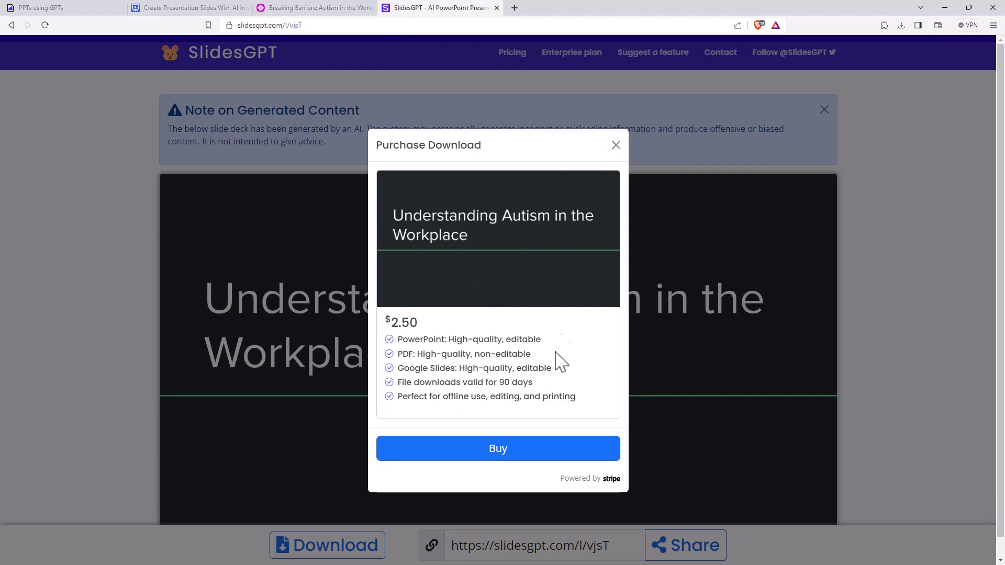
click(616, 145)
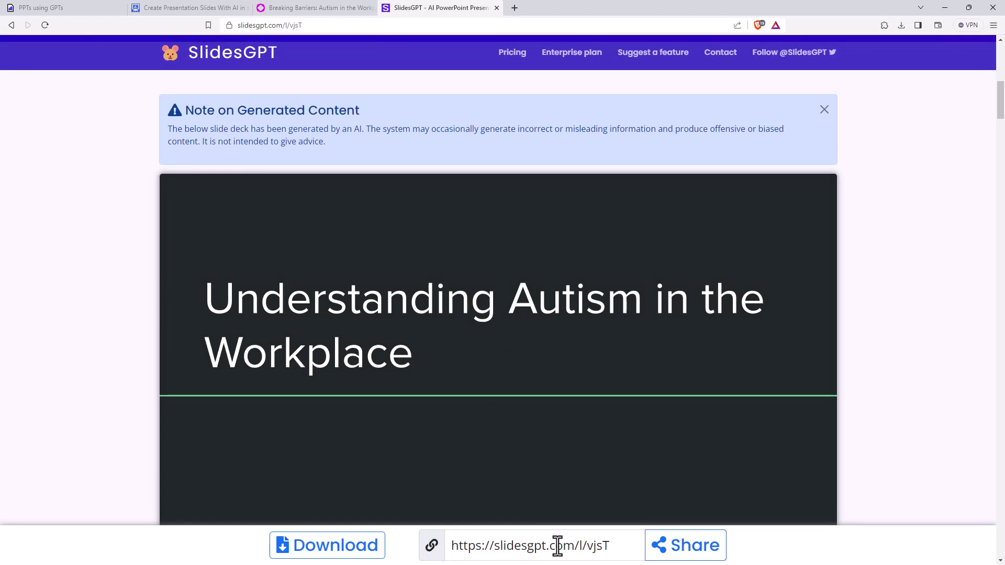
click(666, 549)
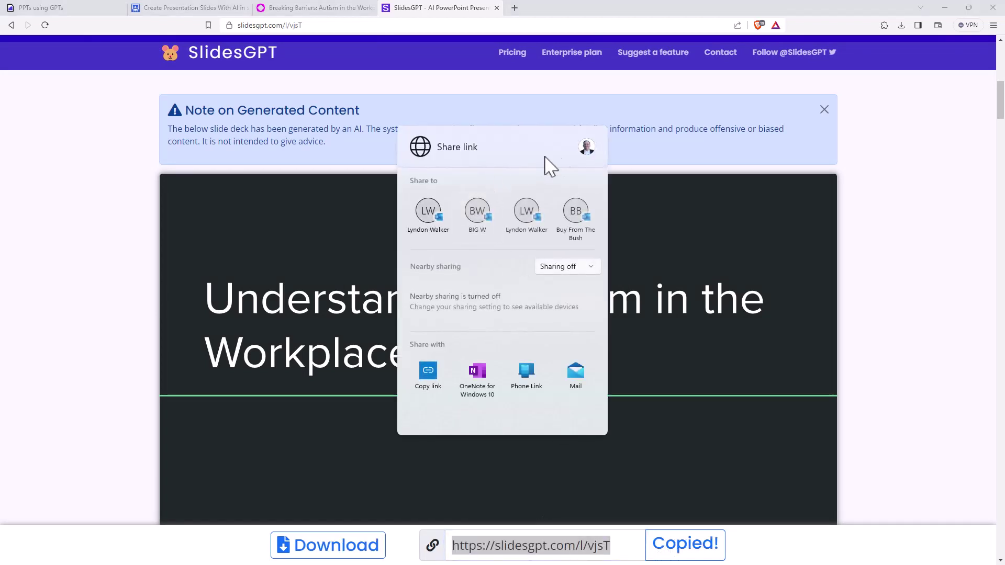
click(953, 265)
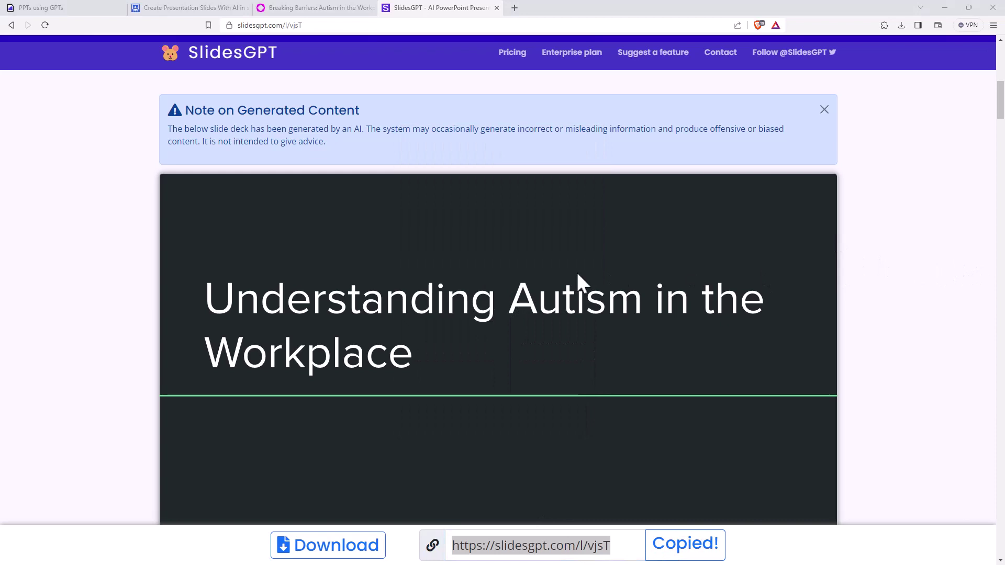
Scroll from slide 7 Accommodations and Support down to slide 10, Communication and Social Skills
scroll(558, 267, down, 10)
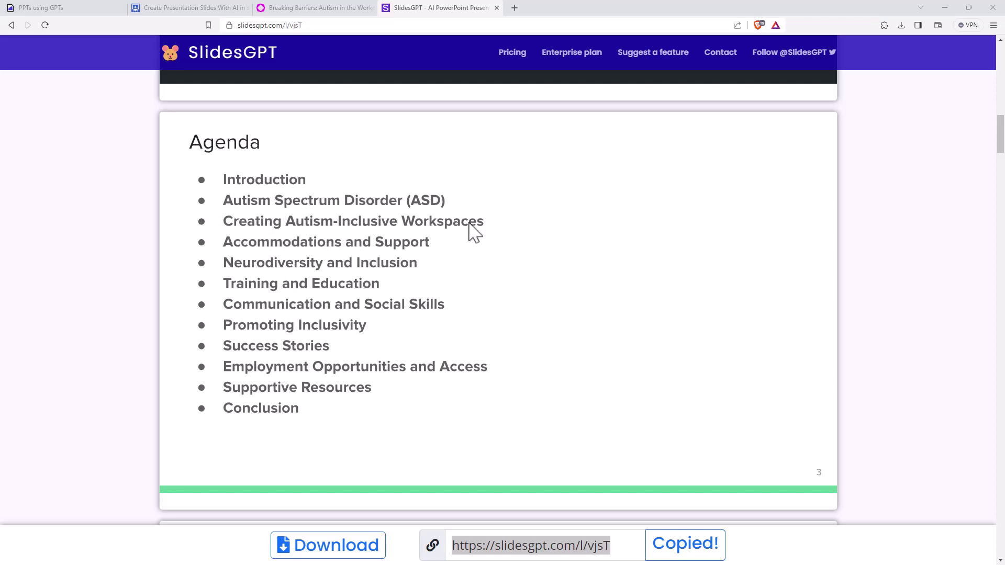
scroll(474, 232, down, 3)
scroll(470, 225, down, 5)
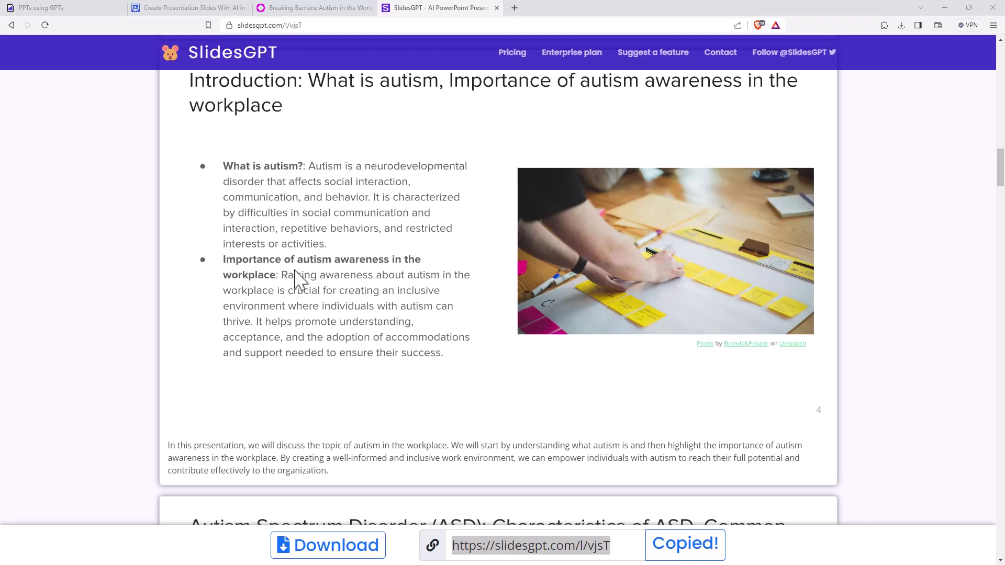
scroll(622, 370, down, 8)
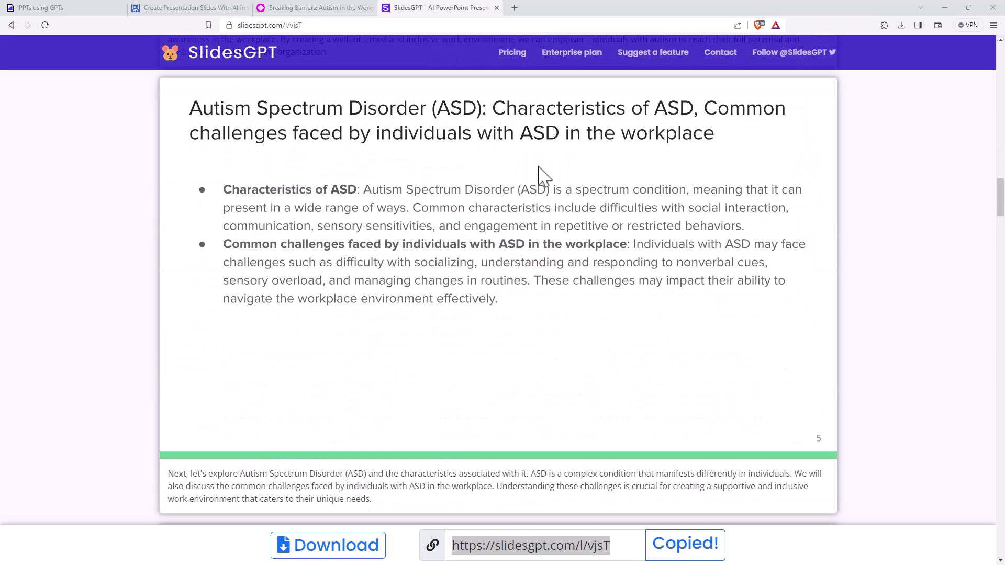
scroll(585, 236, down, 3)
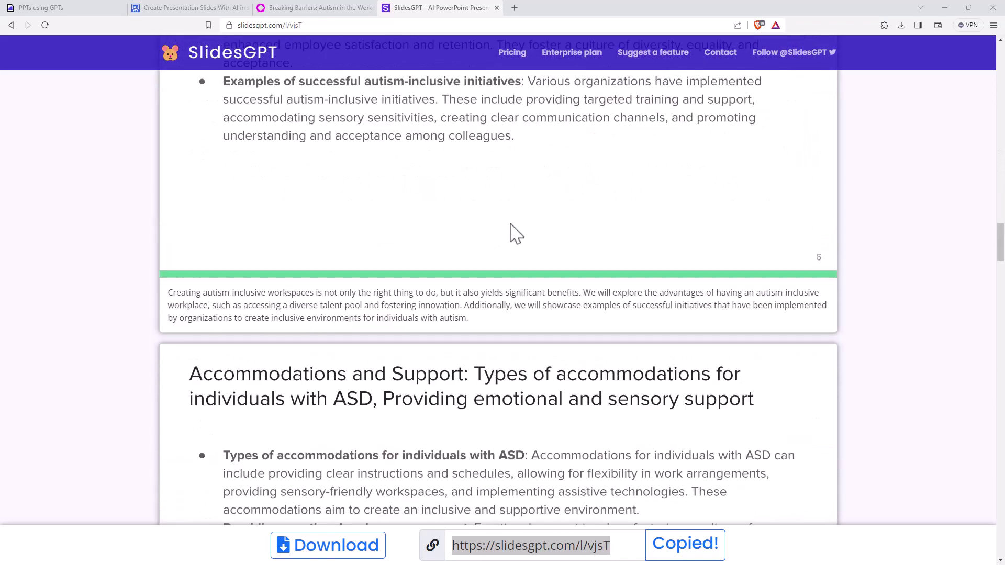
scroll(511, 244, down, 6)
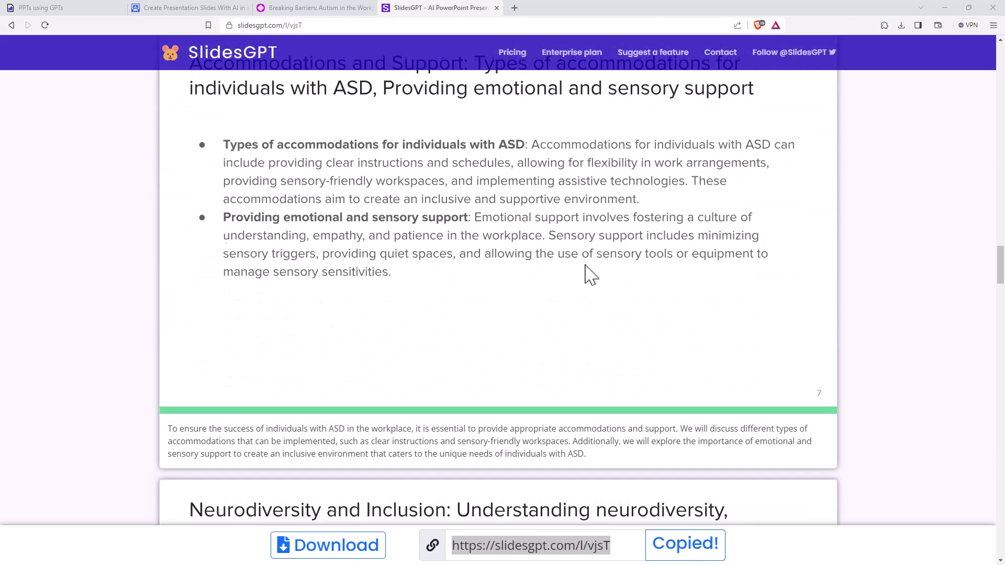
scroll(589, 262, up, 1)
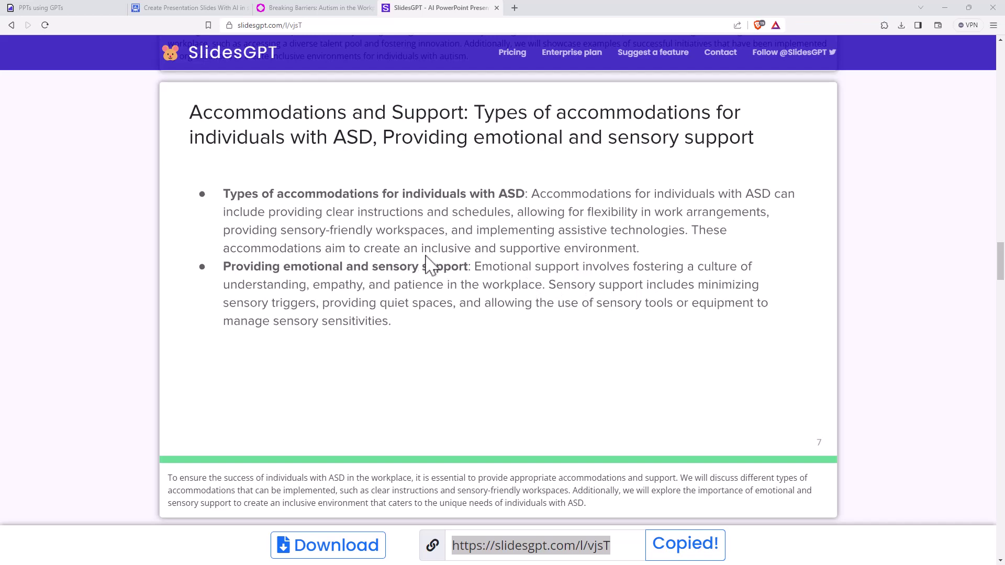
scroll(408, 184, down, 8)
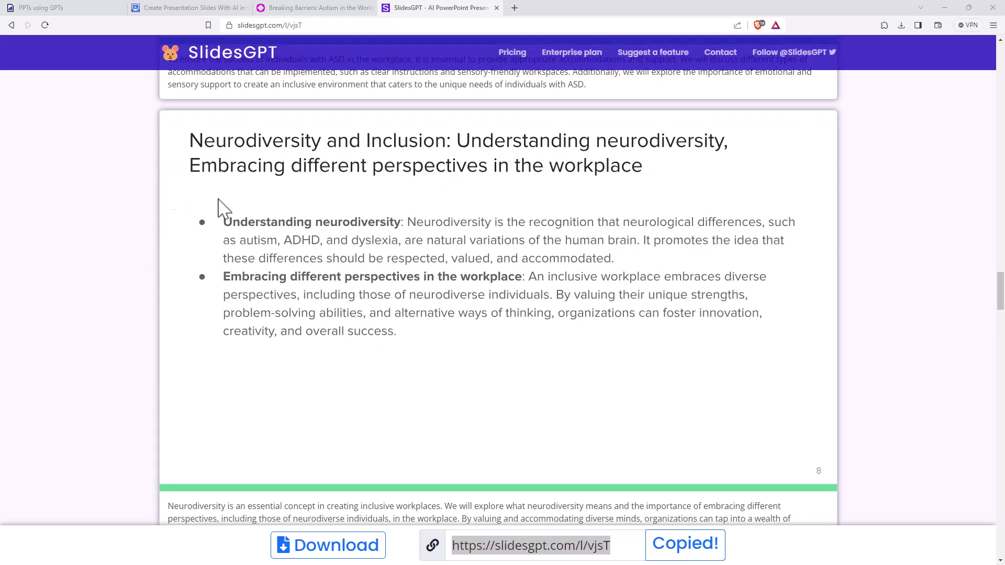
right_click(433, 331)
Dismiss the image menu and scroll down to the deck's Conclusion slide
click(372, 372)
scroll(361, 314, down, 18)
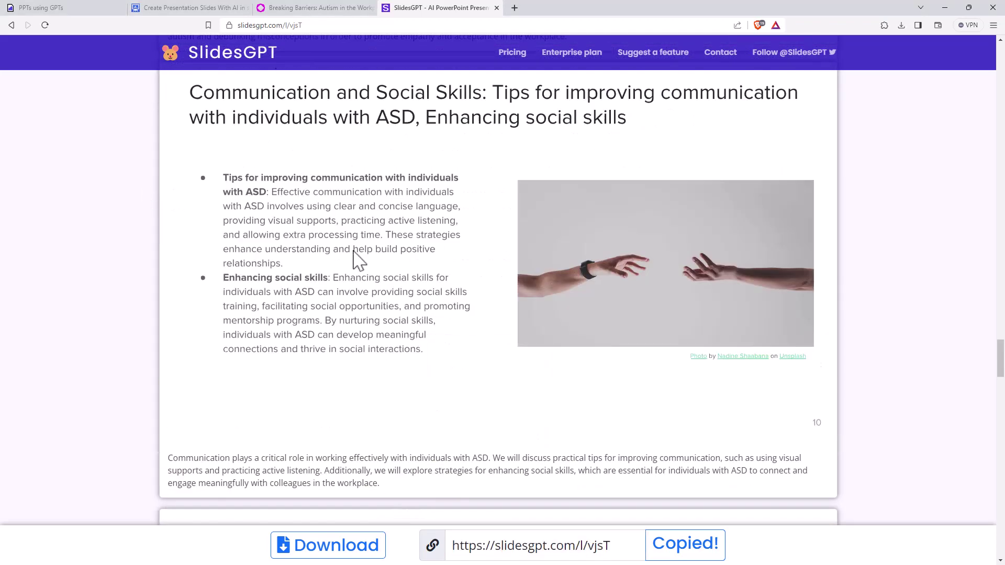
scroll(506, 290, down, 20)
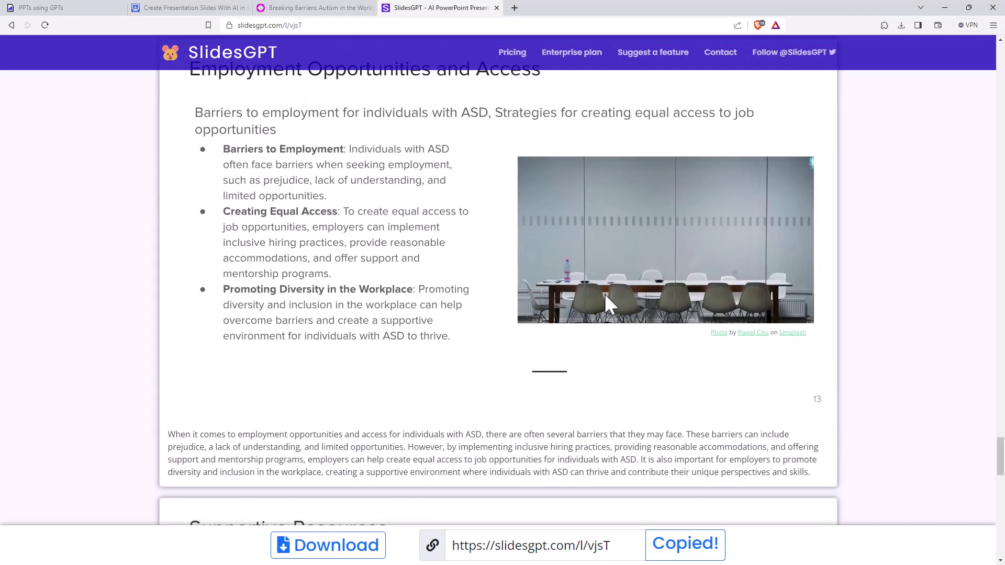
scroll(545, 280, down, 4)
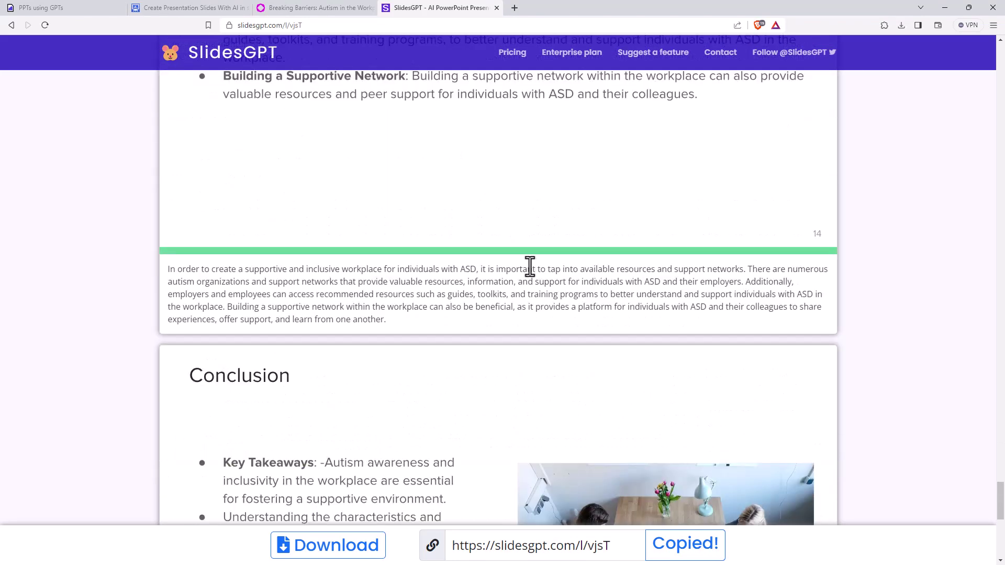
scroll(529, 266, up, 4)
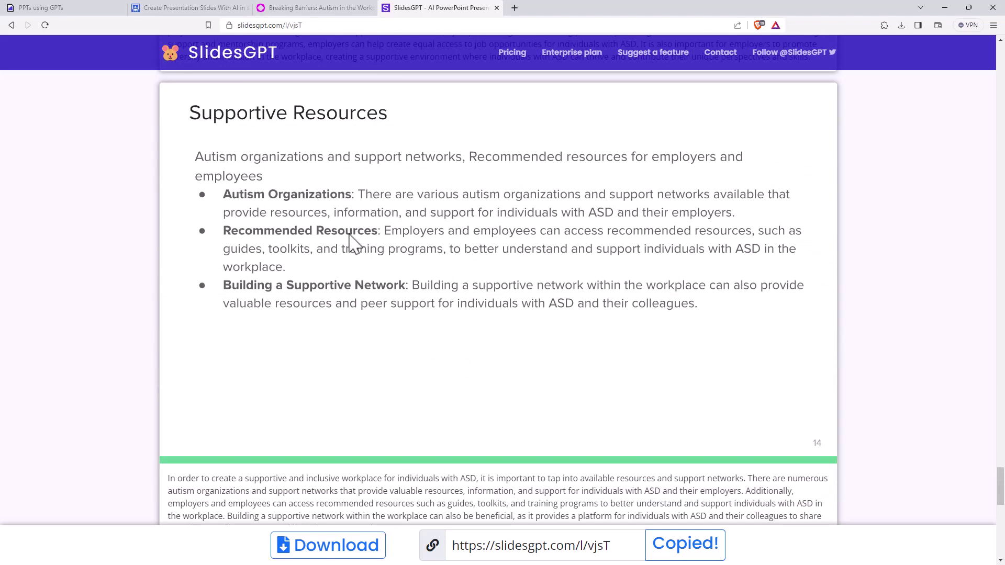
scroll(350, 238, down, 10)
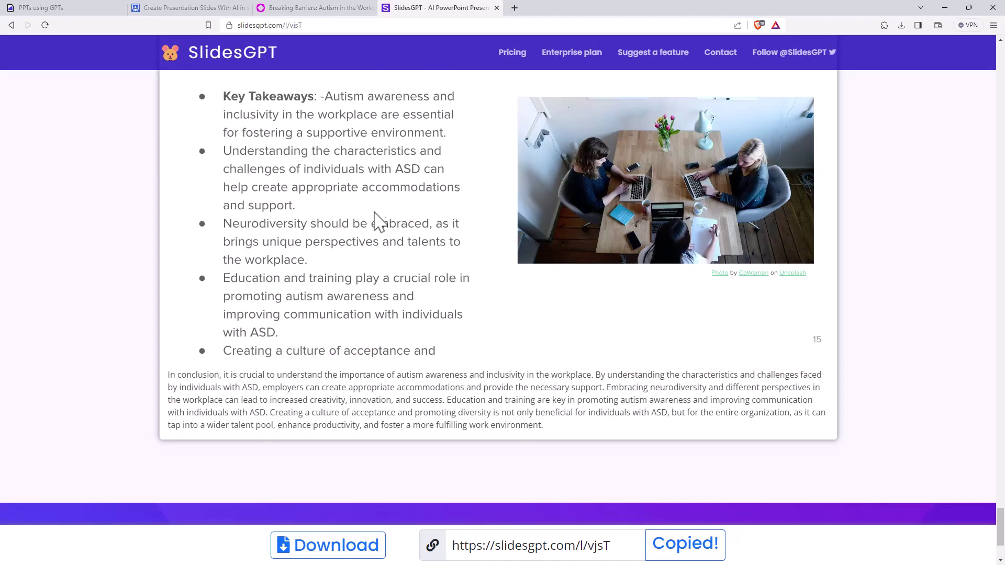
Scroll back up past the Agenda to slide 4, Introduction: What is autism
scroll(380, 223, up, 2)
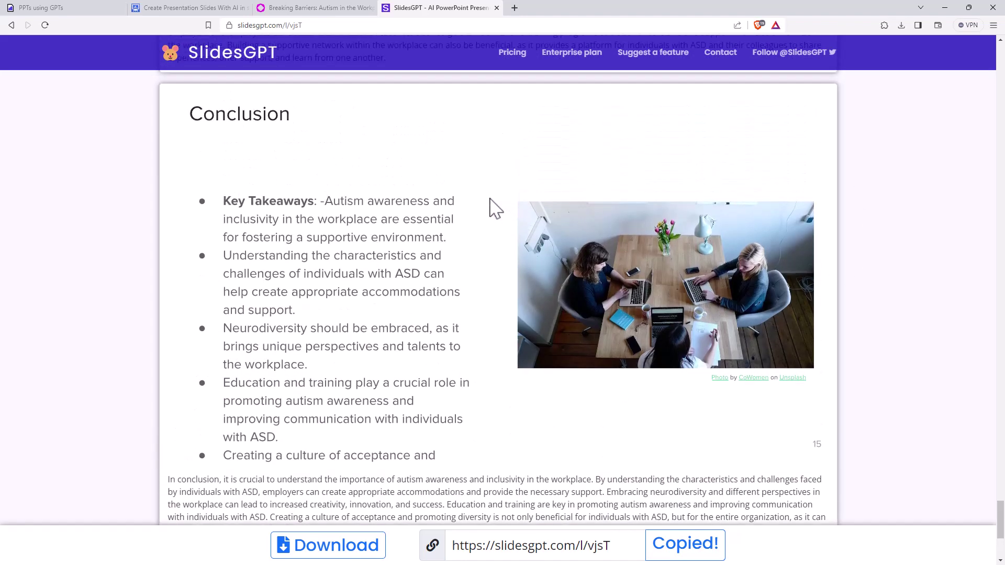
scroll(434, 225, up, 7)
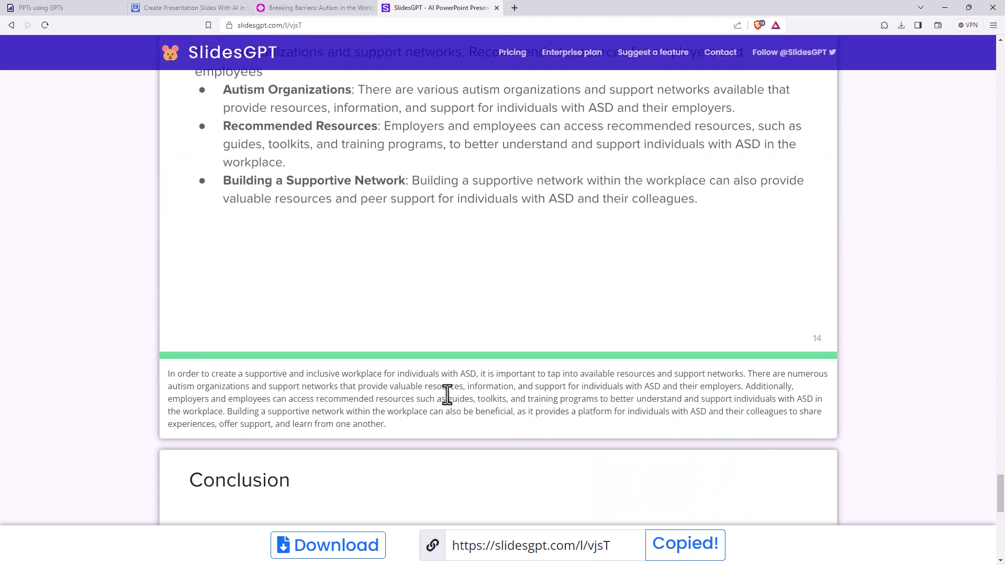
scroll(457, 407, up, 20)
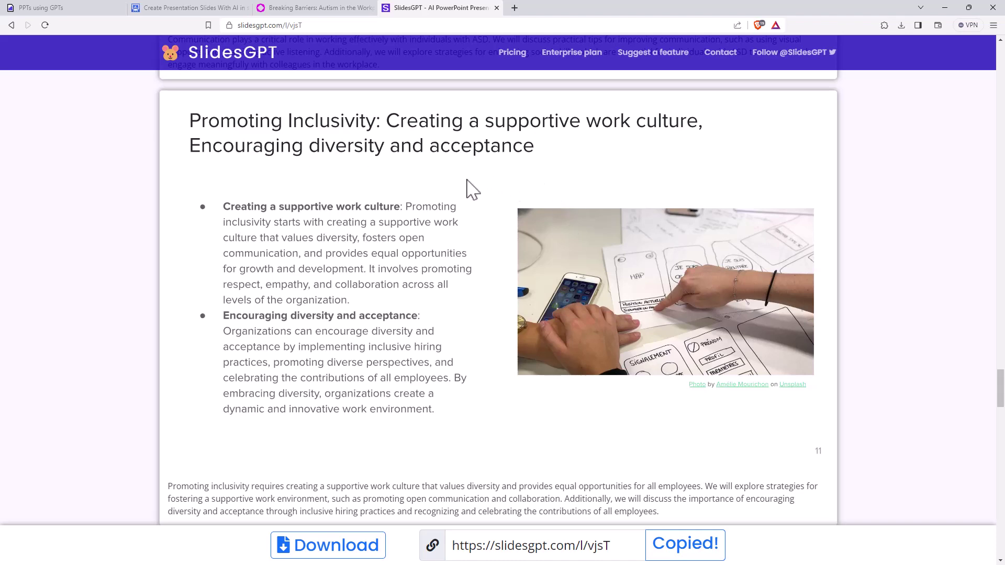
scroll(464, 247, up, 10)
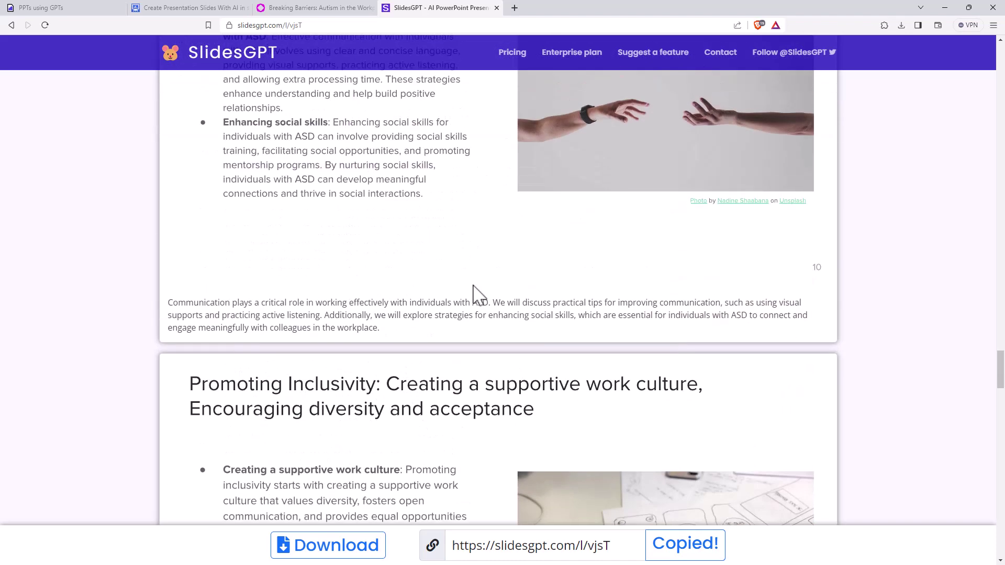
scroll(460, 283, up, 20)
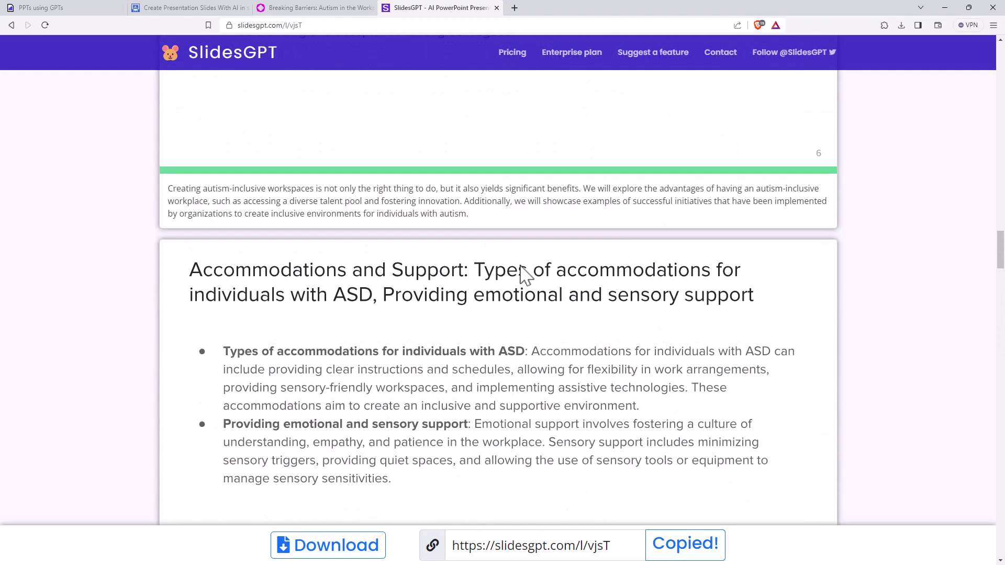
scroll(521, 272, up, 20)
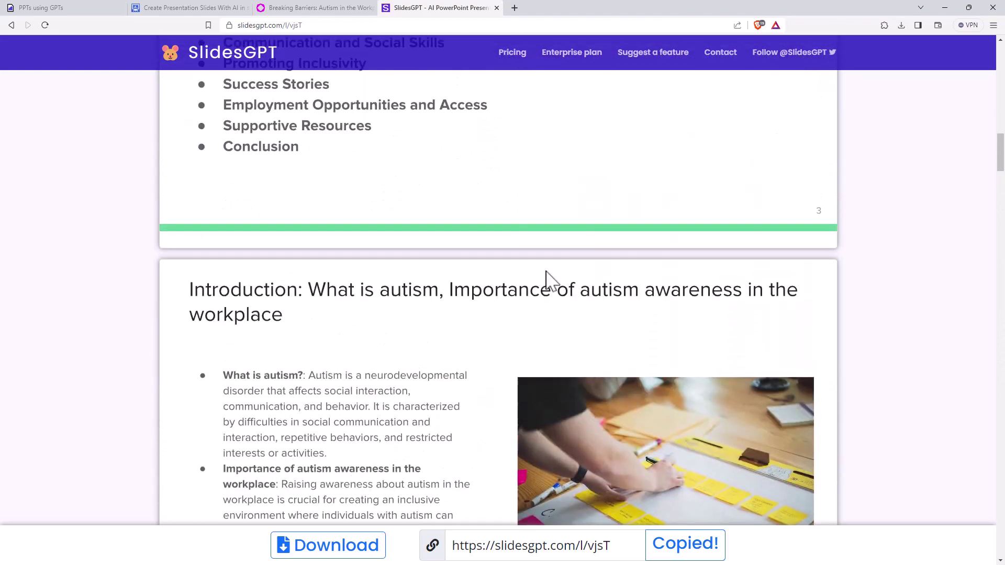
scroll(557, 280, down, 1)
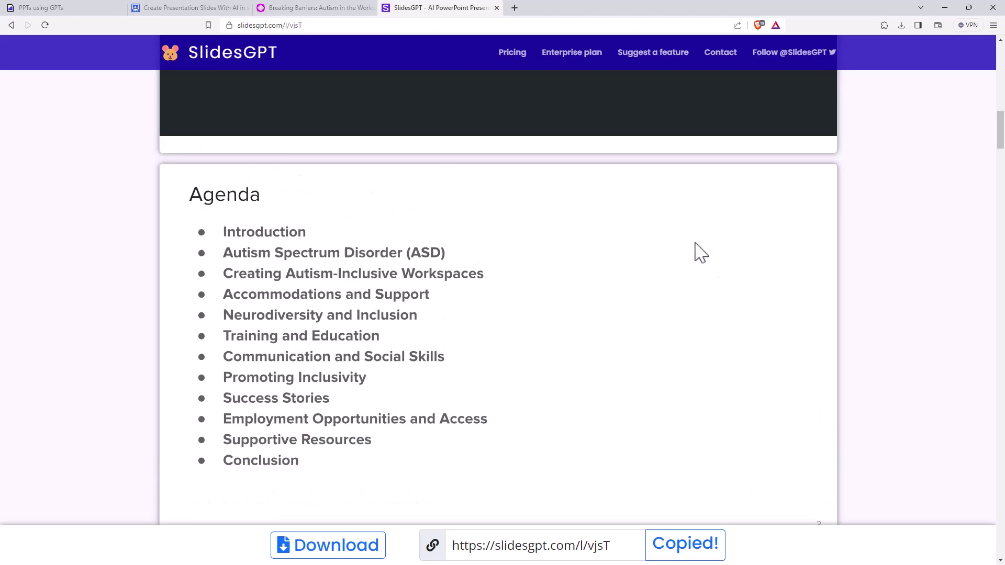
scroll(700, 252, down, 5)
scroll(704, 252, down, 4)
scroll(393, 285, up, 1)
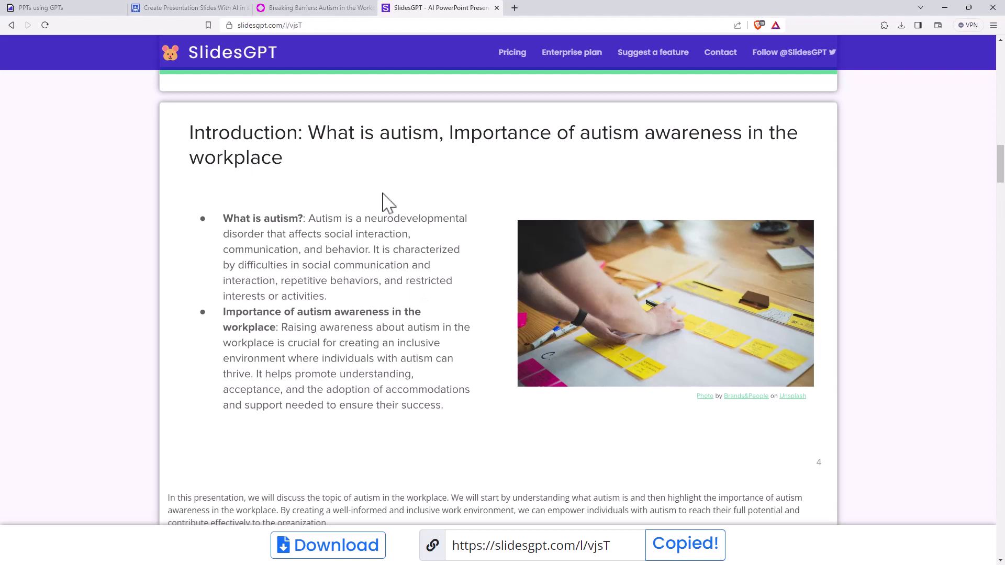
click(332, 7)
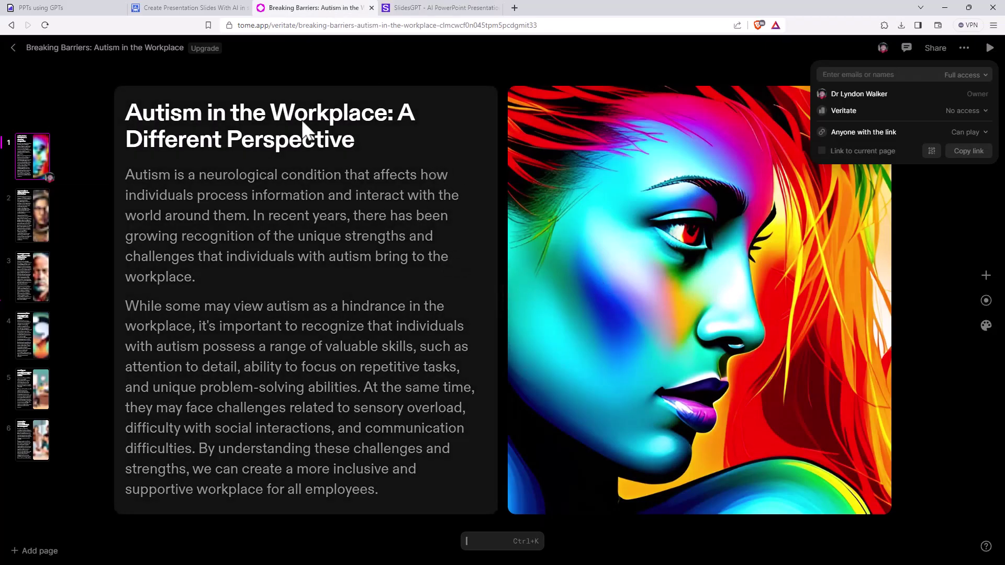
click(366, 54)
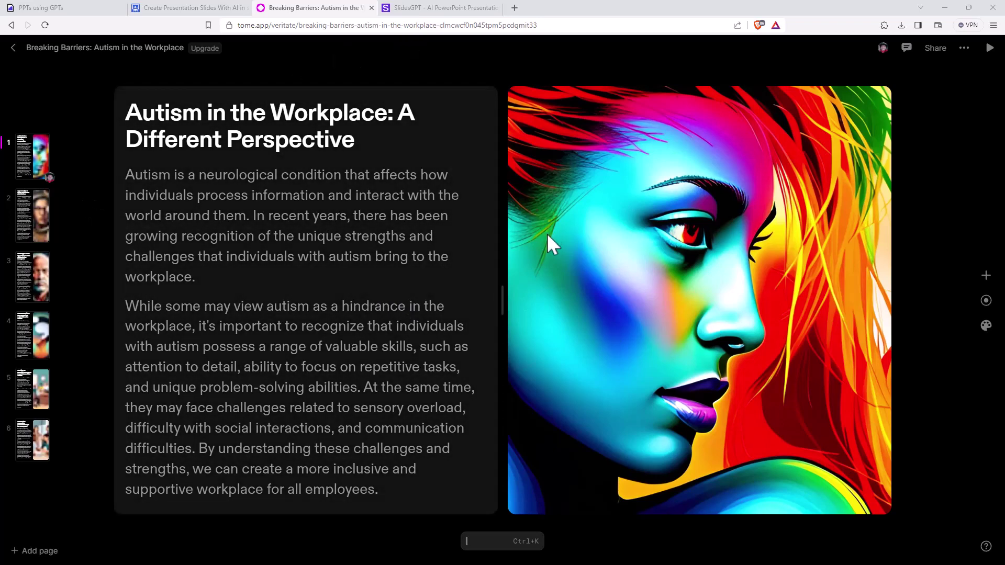
click(414, 11)
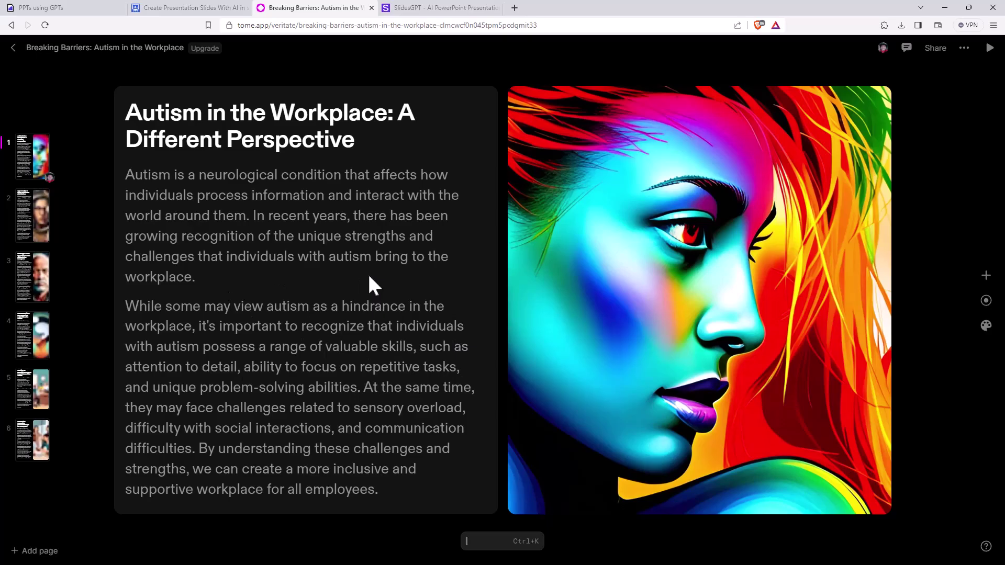
click(427, 9)
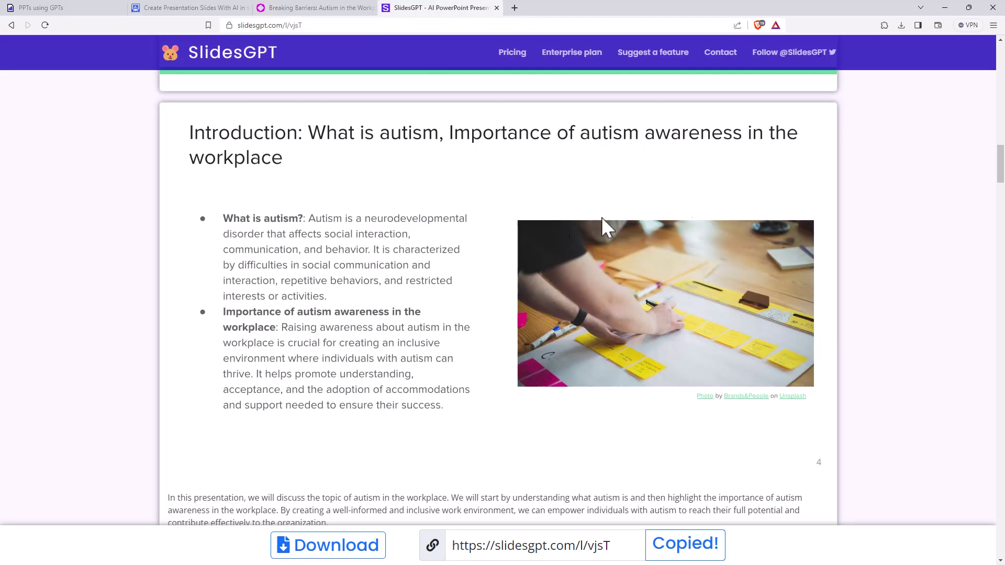
Scroll down to slide 5, Autism Spectrum Disorder (ASD), on characteristics and workplace challenges
scroll(601, 217, down, 3)
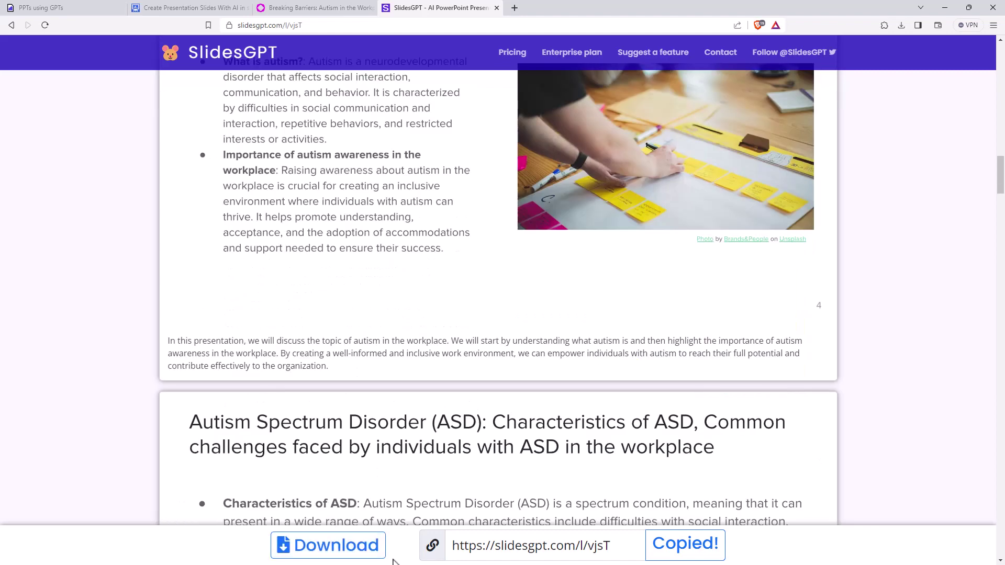
scroll(404, 410, down, 4)
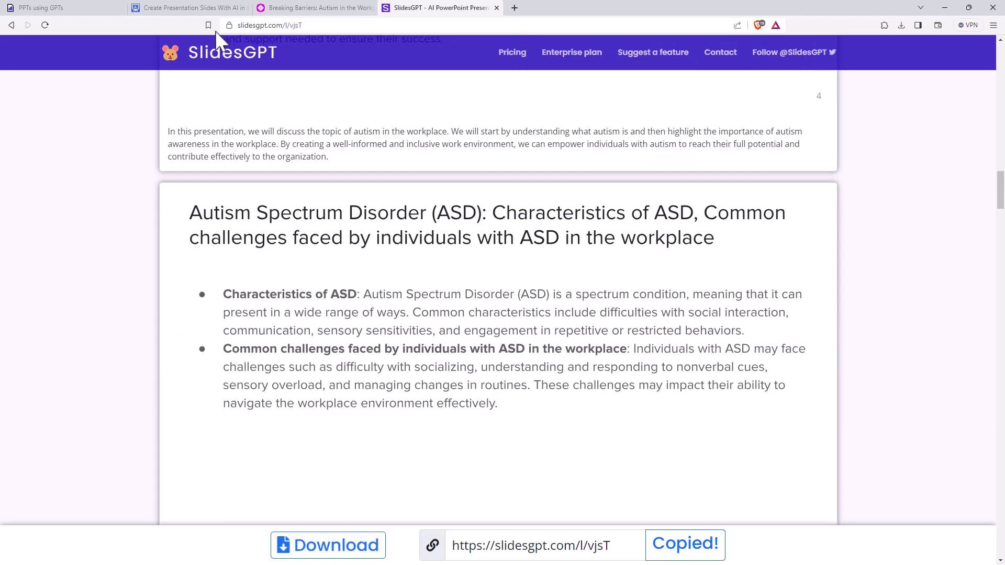
click(83, 8)
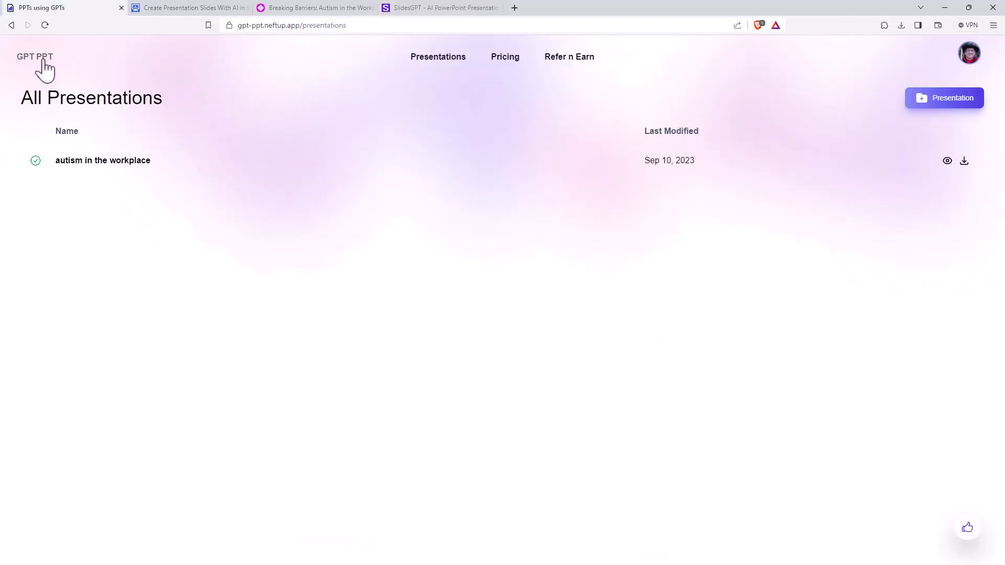
click(175, 8)
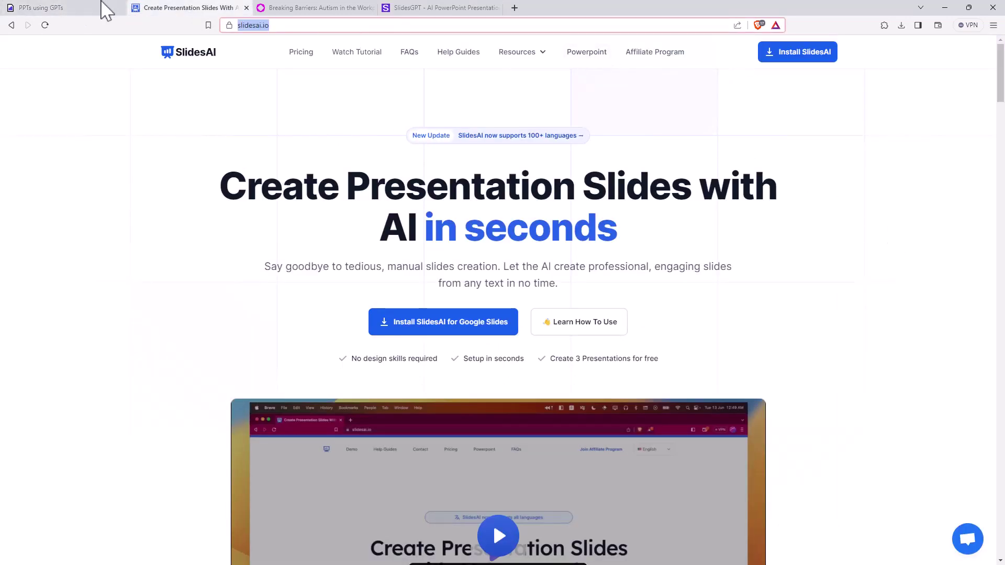
click(42, 8)
click(449, 8)
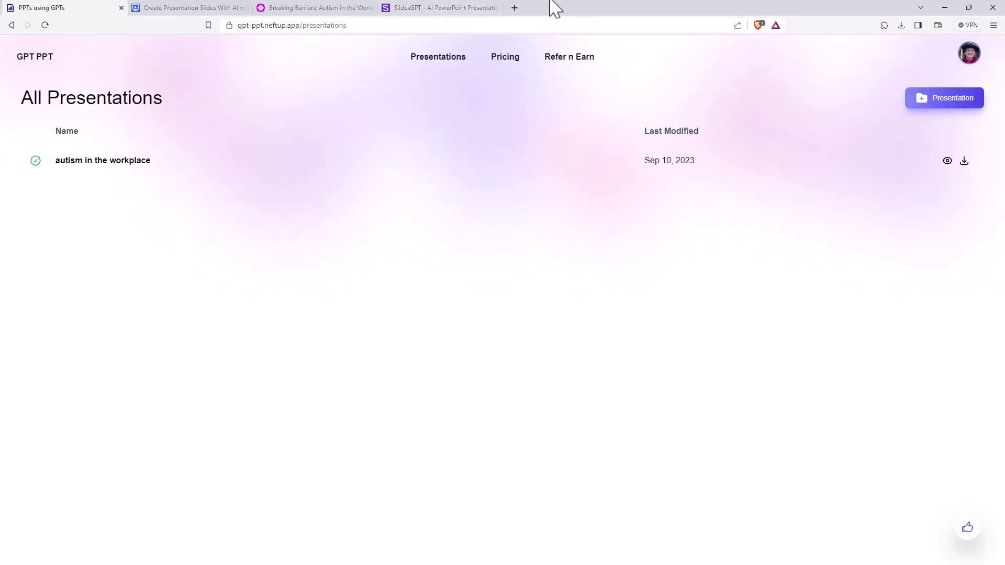